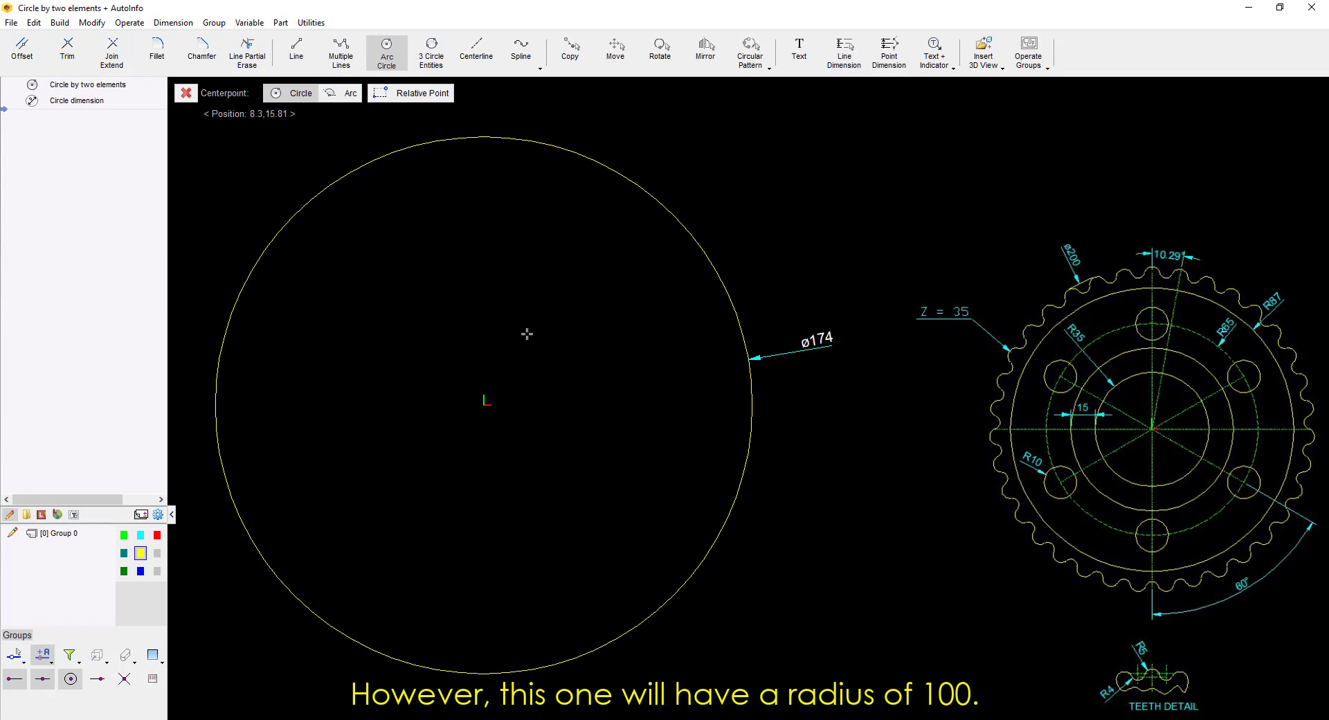
Draw a circle of radius 100 concentric with the existing 174 mm diameter circle
left_click(665, 227)
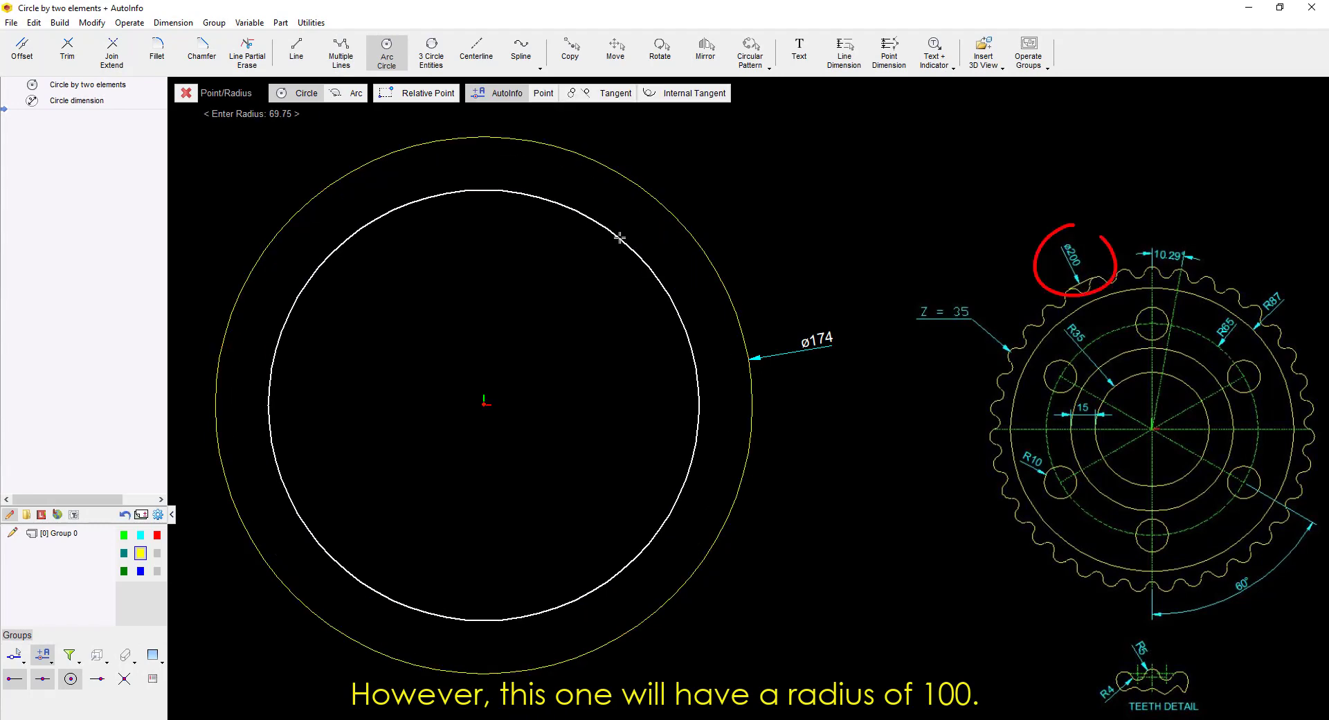
type("100")
key("Return")
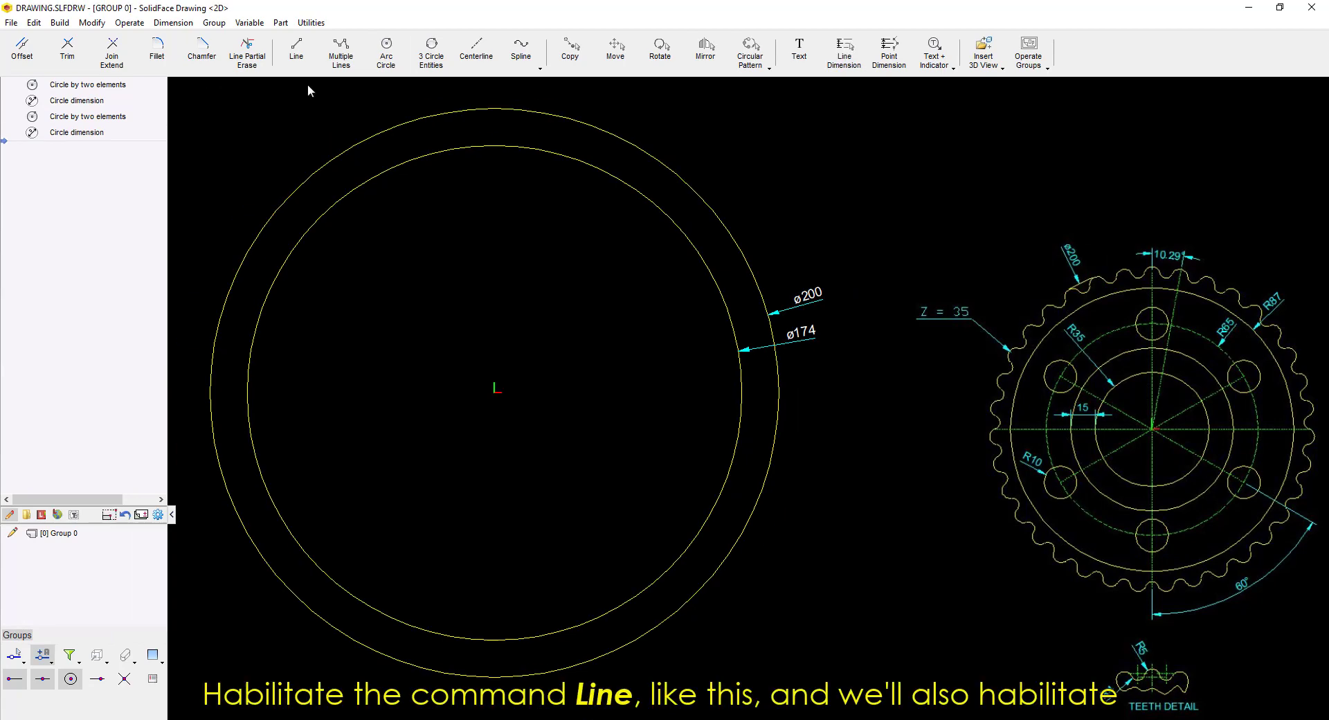
Draw a vertical line of length 5 inward from the top quadrant point of the larger circle
left_click(300, 55)
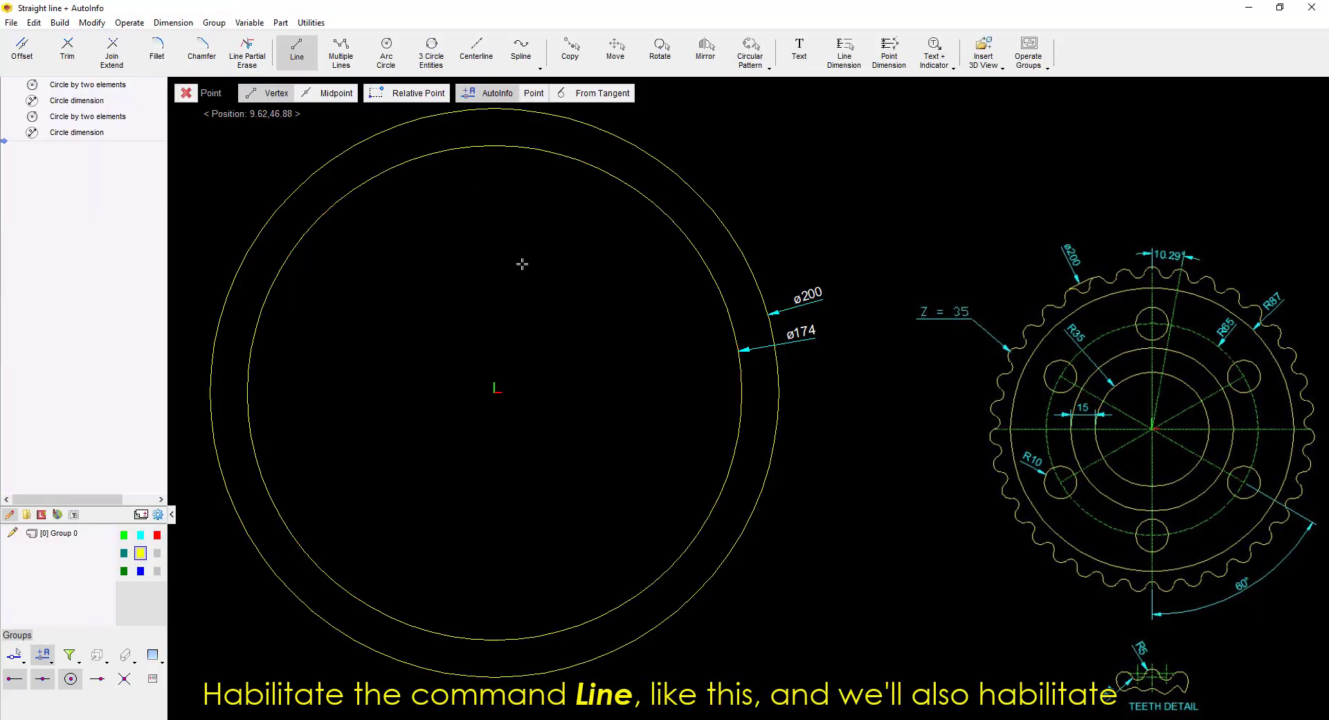
middle_click_drag(522, 261, 513, 326)
right_click(494, 180)
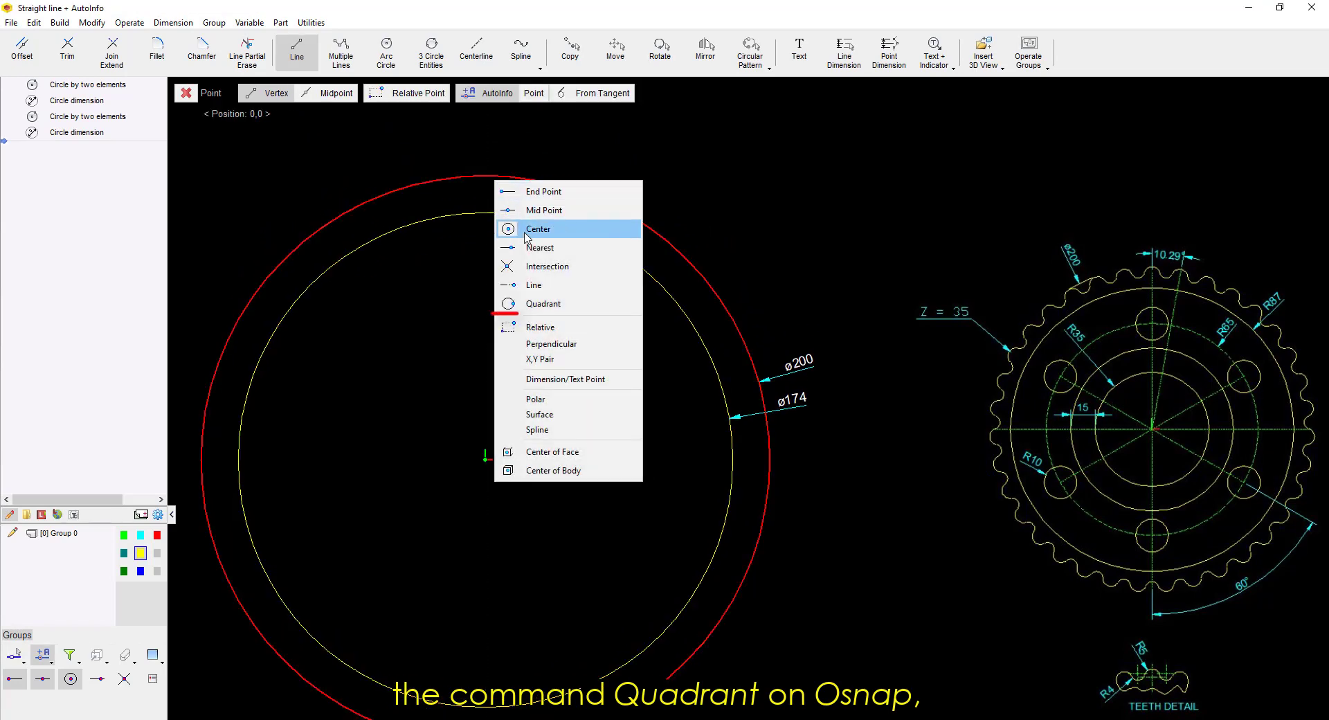
left_click(544, 304)
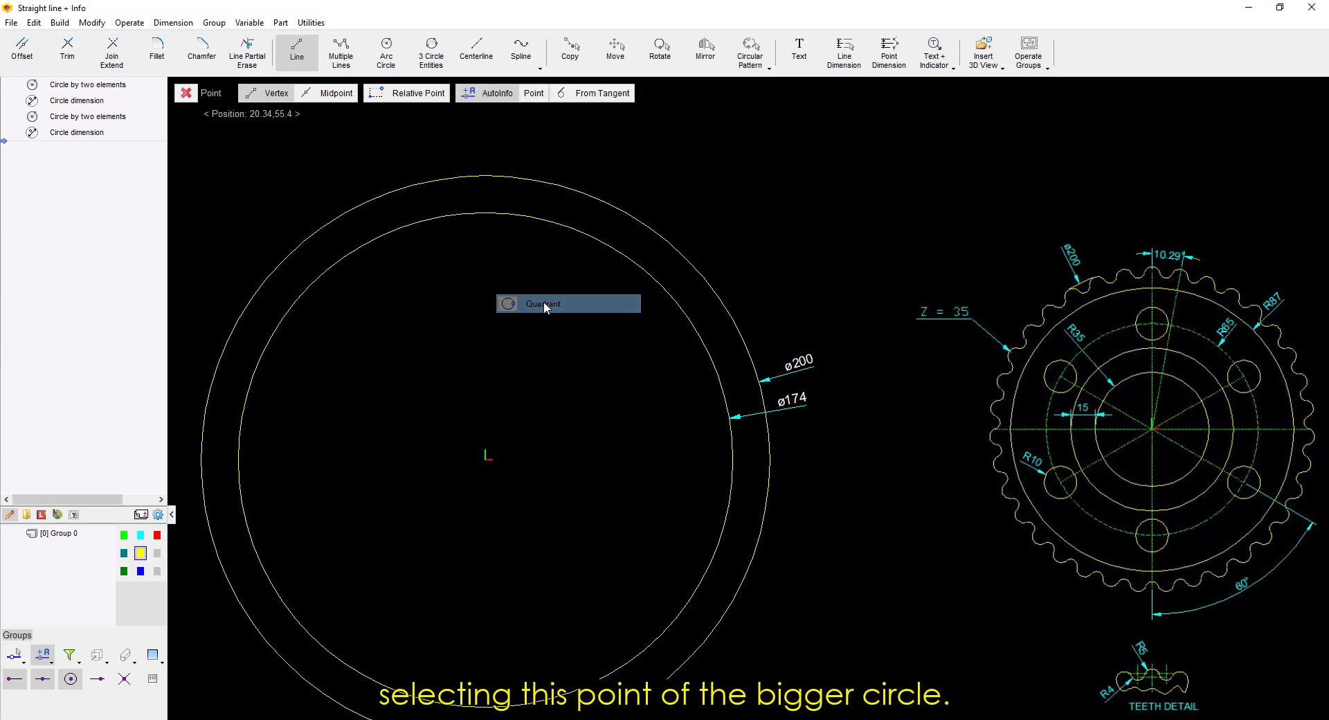
left_click(488, 178)
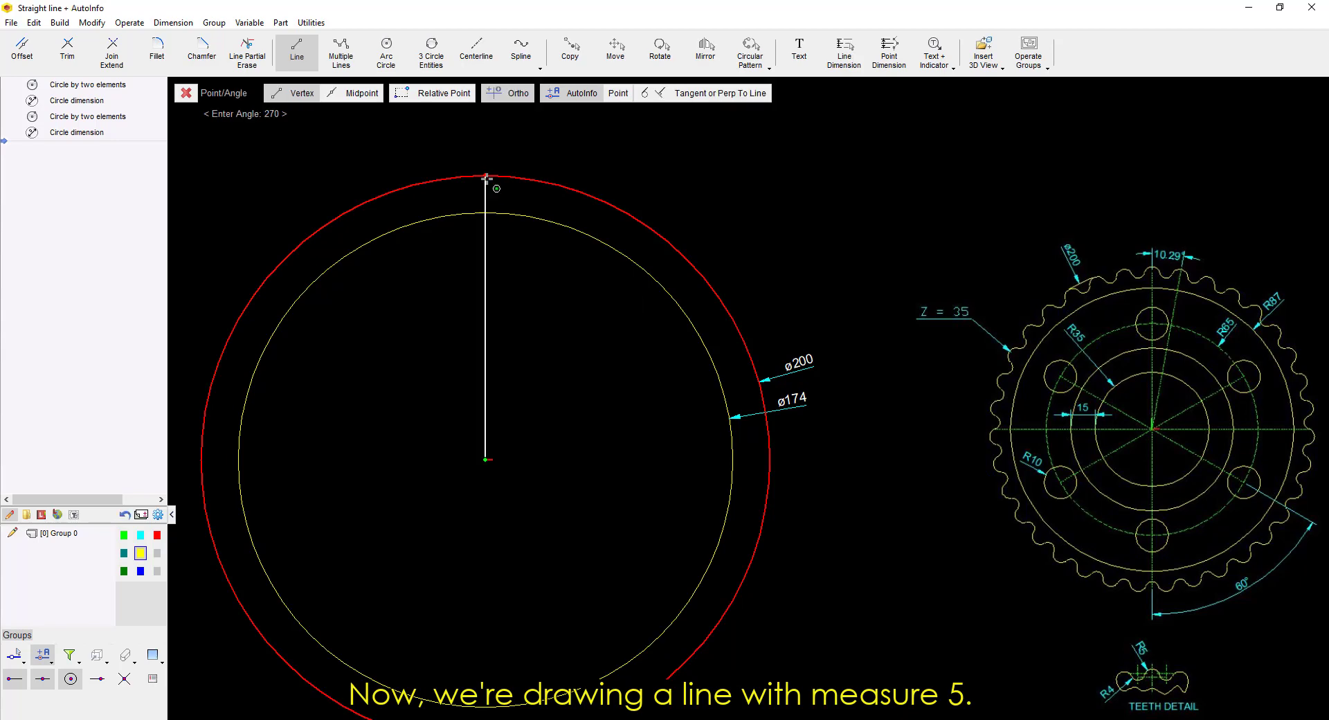
key("Return")
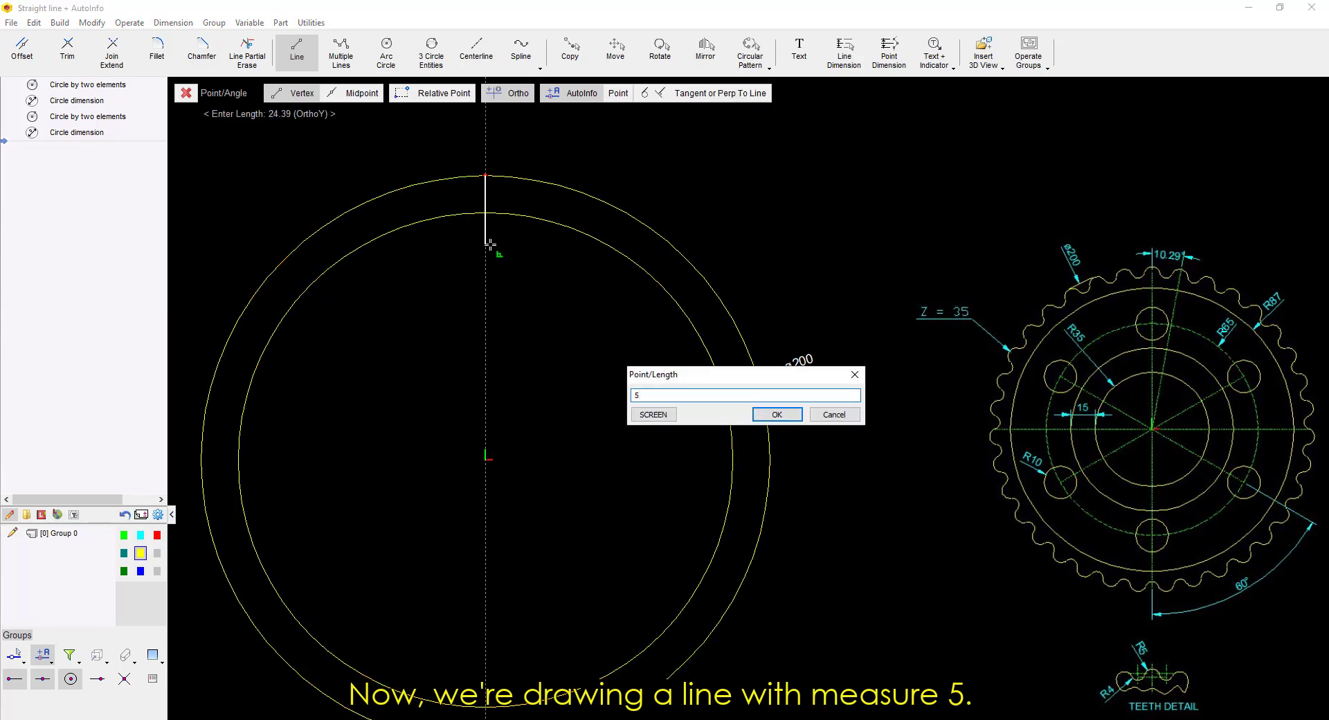
type("5")
key("Return")
Draw a circle of radius 5 centred on the lower end point of the short vertical line, without a diameter dimension
left_click(386, 59)
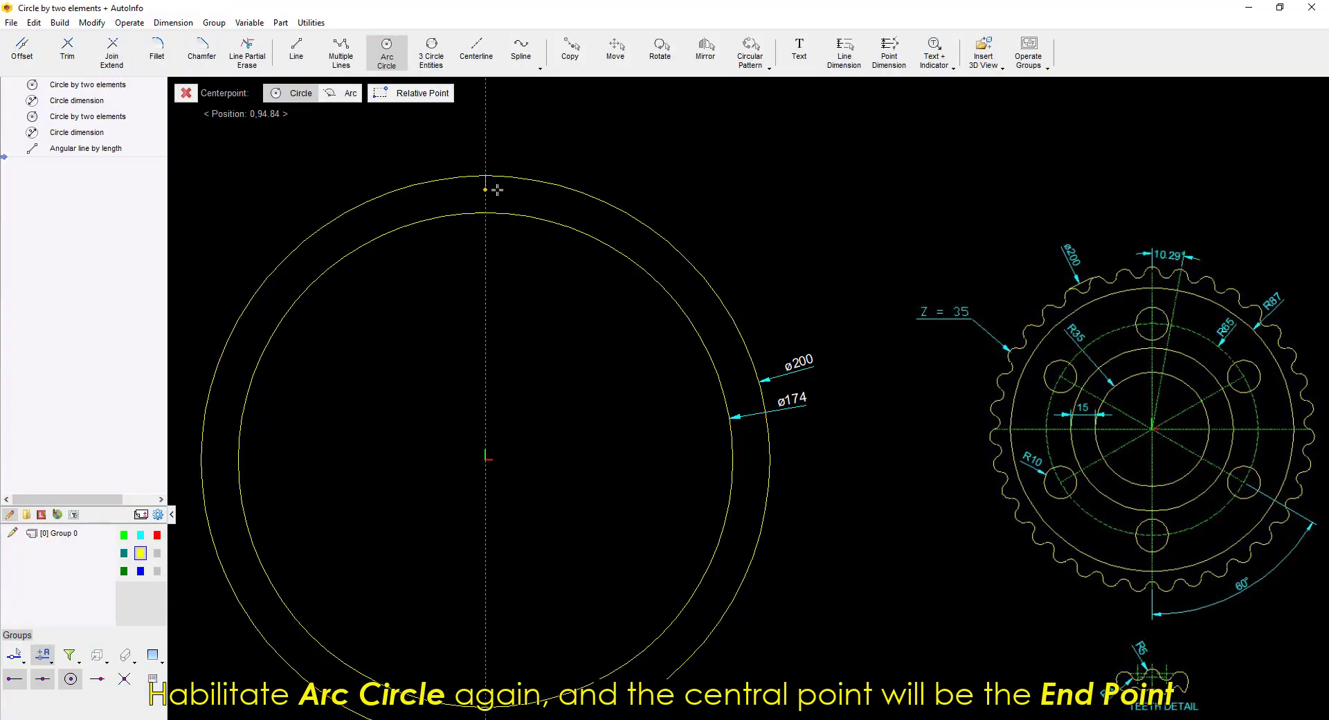
left_click(490, 189)
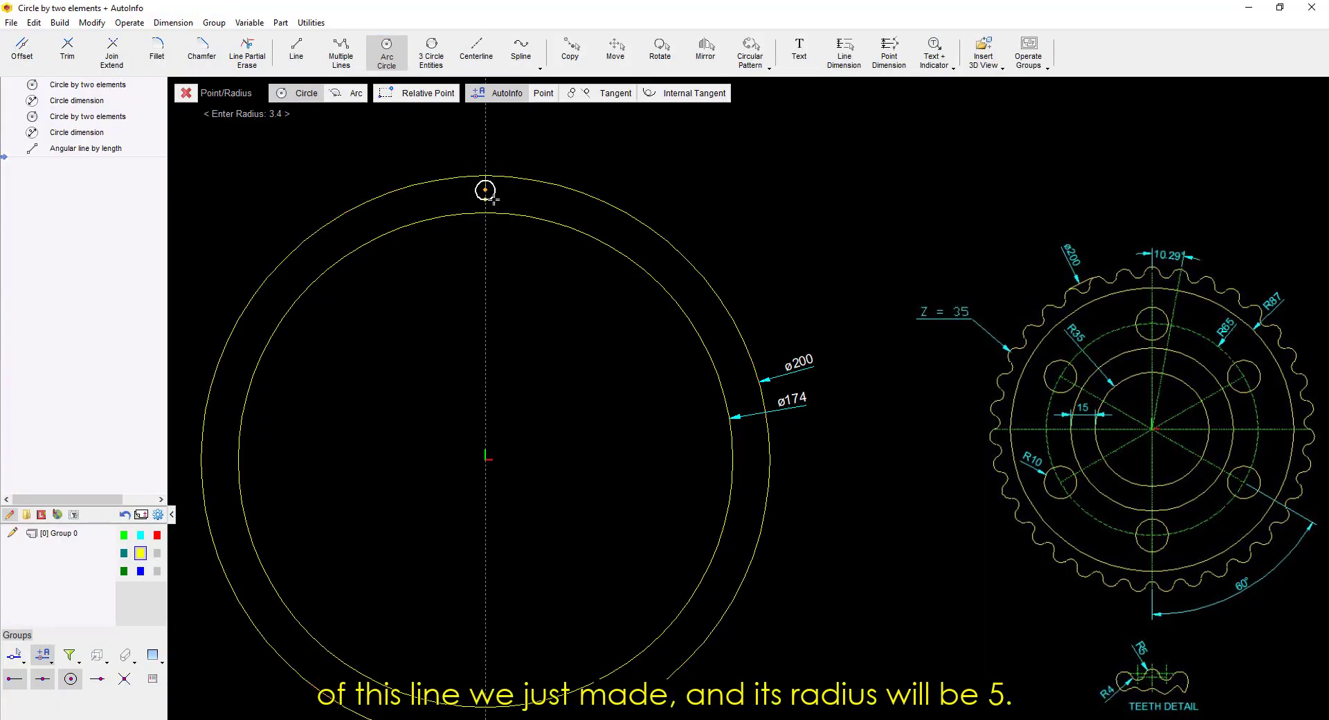
type("5")
key("Return")
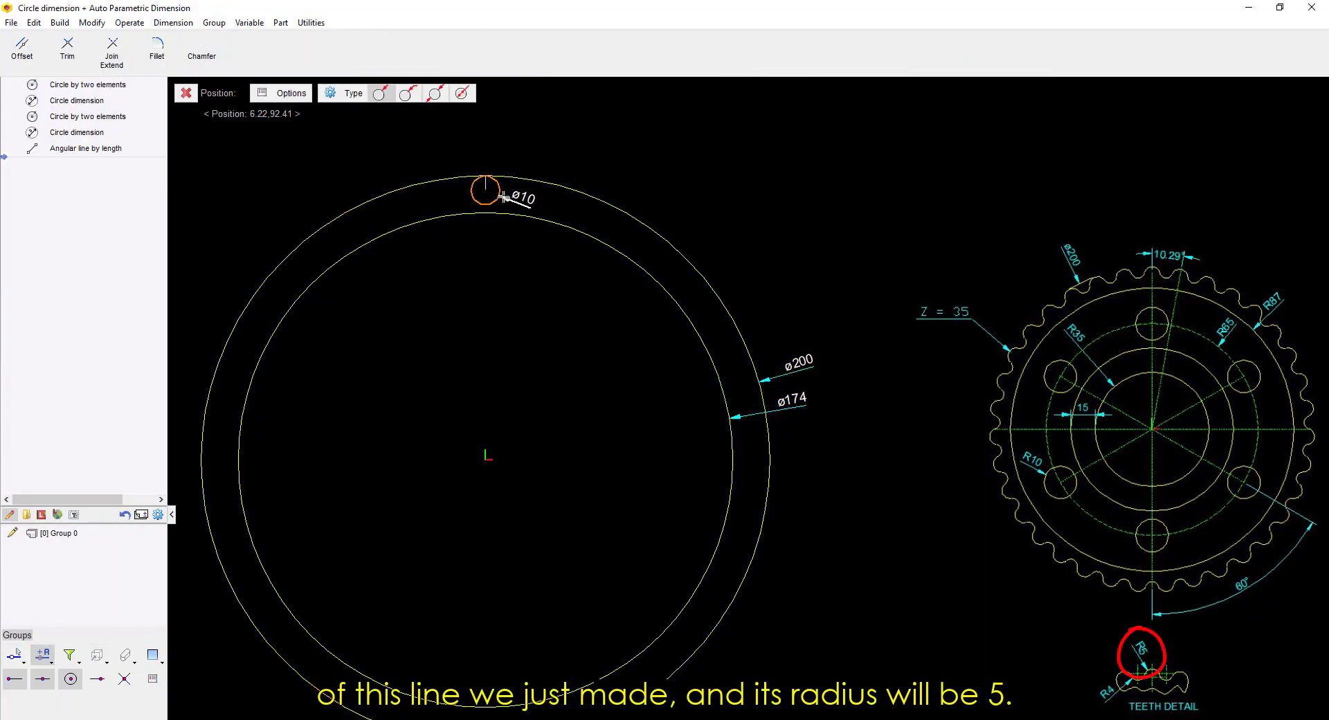
key("Escape")
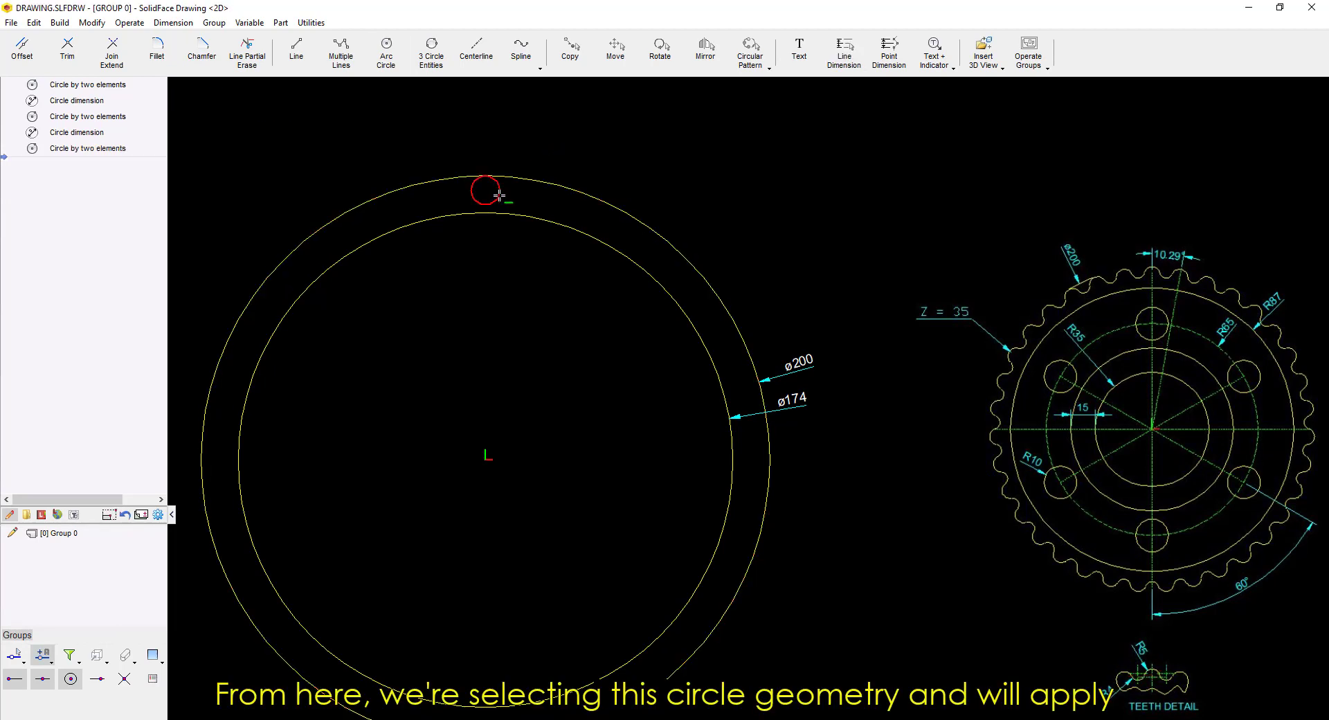
Circular-pattern the small radius 5 circle around the large circle's centre with angle 360, total 35 and Keep same angle enabled
left_click(499, 197)
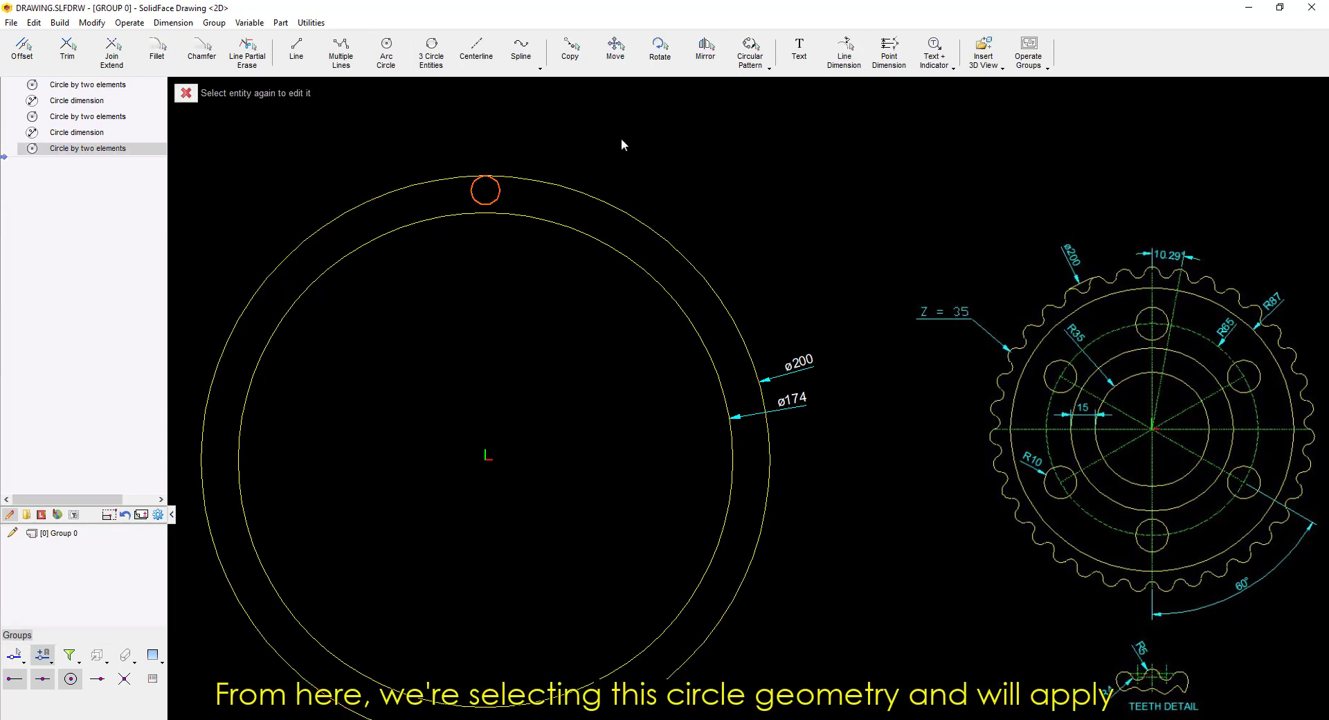
left_click(764, 64)
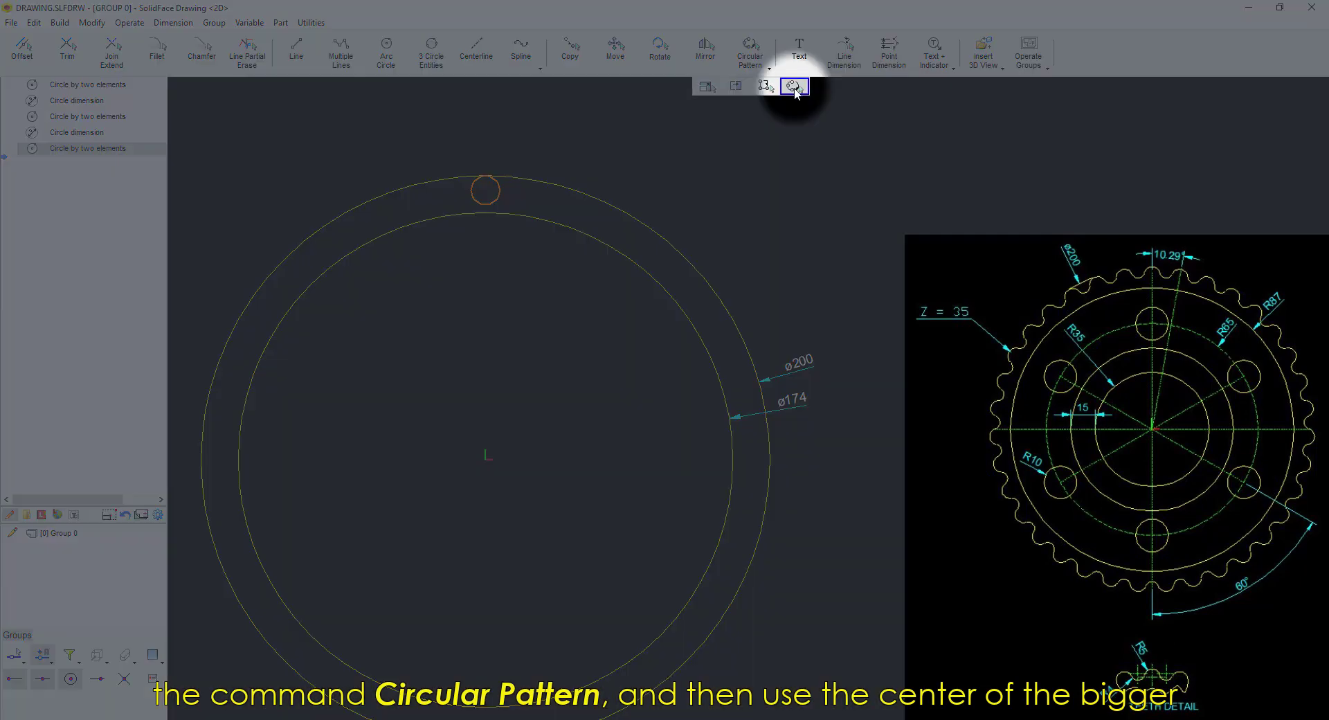
left_click(794, 86)
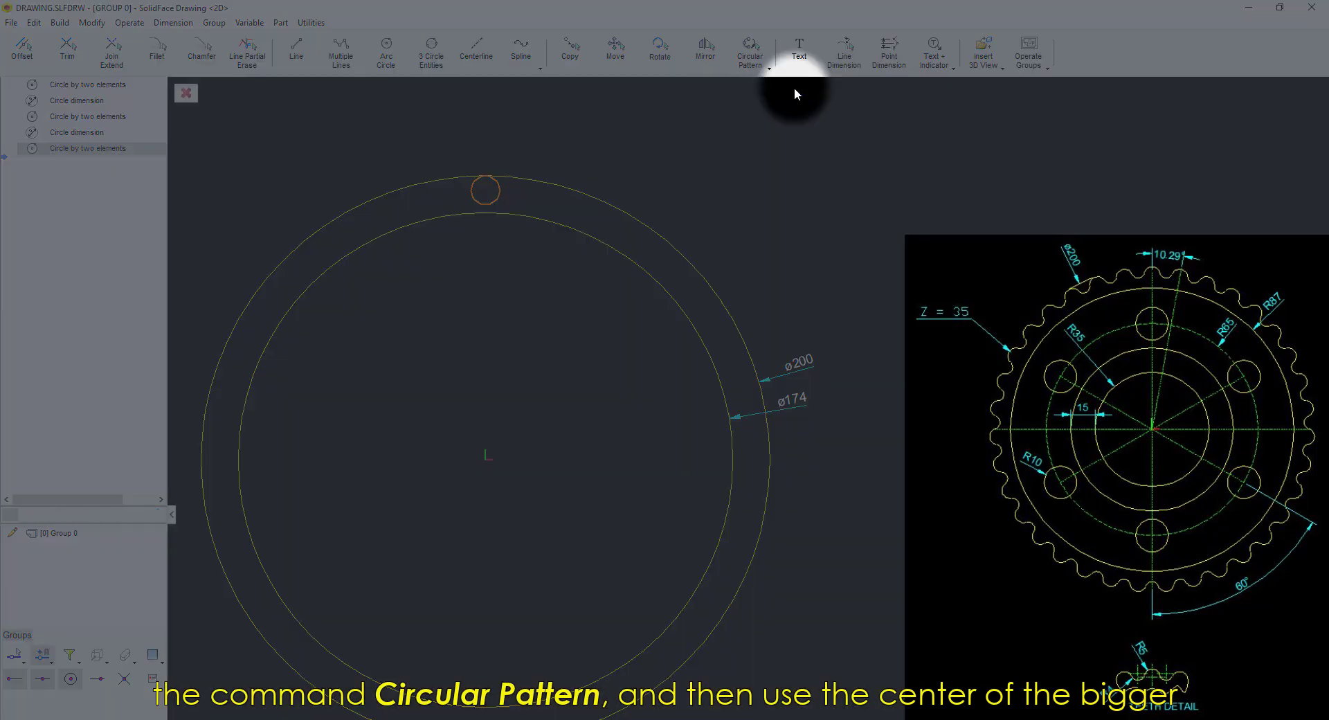
left_click(509, 179)
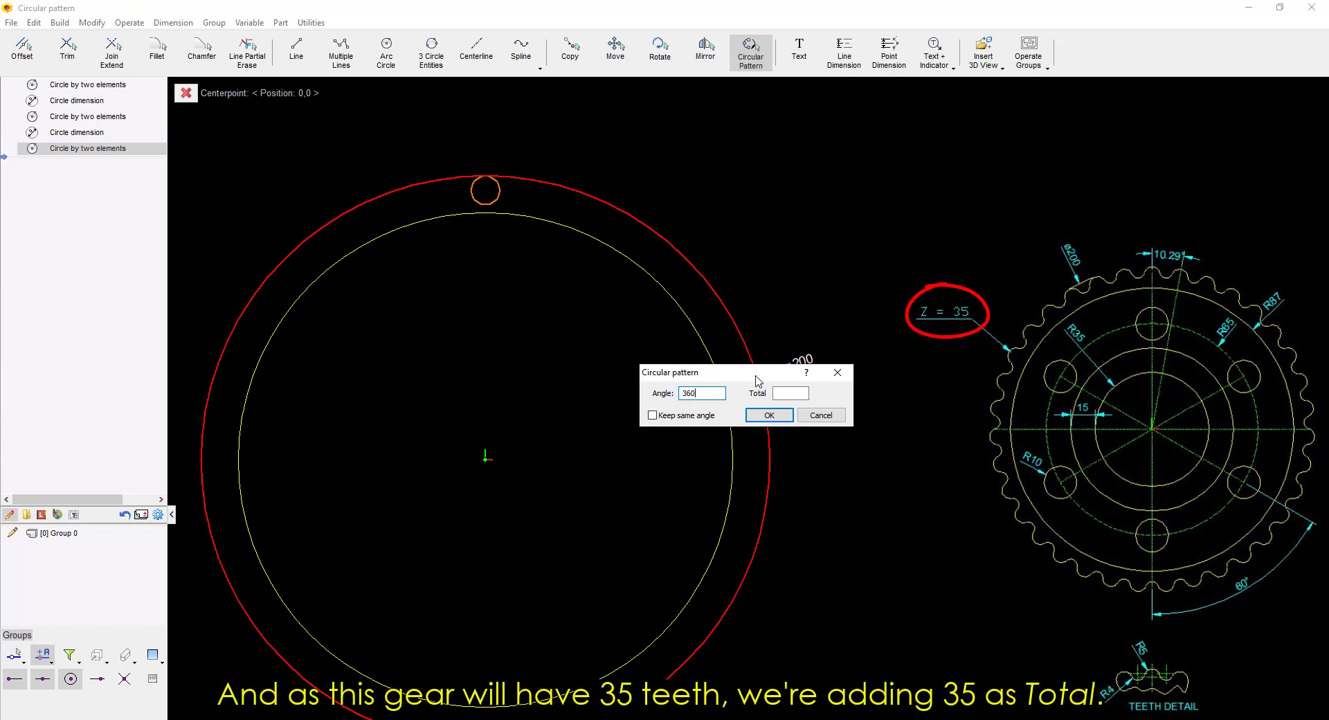
key("Tab")
type("3")
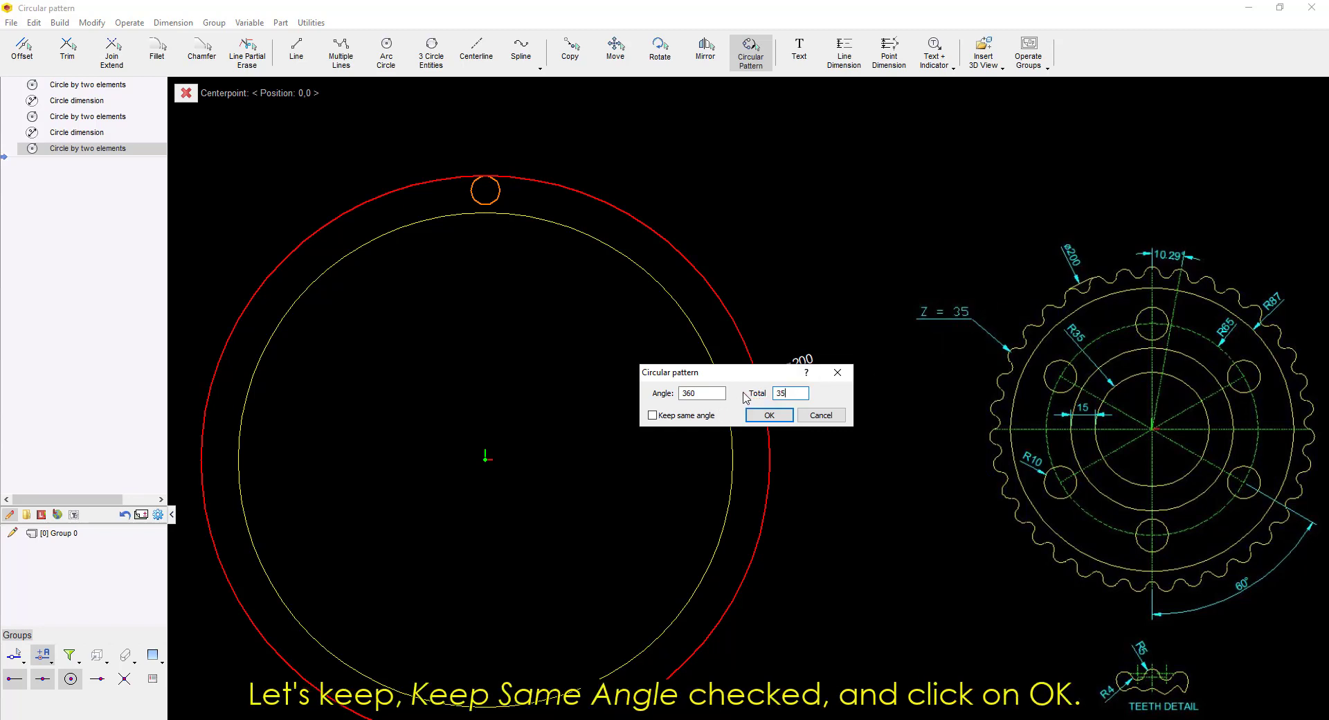
left_click(651, 416)
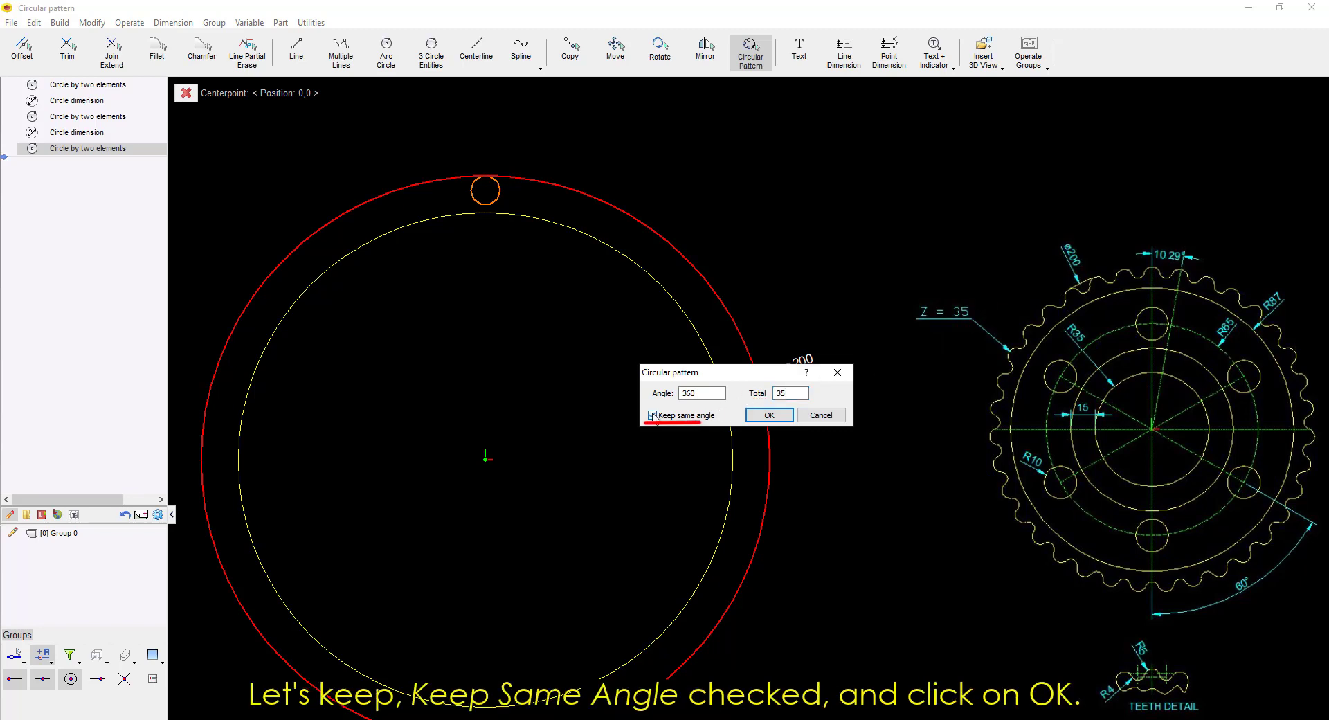
left_click(765, 416)
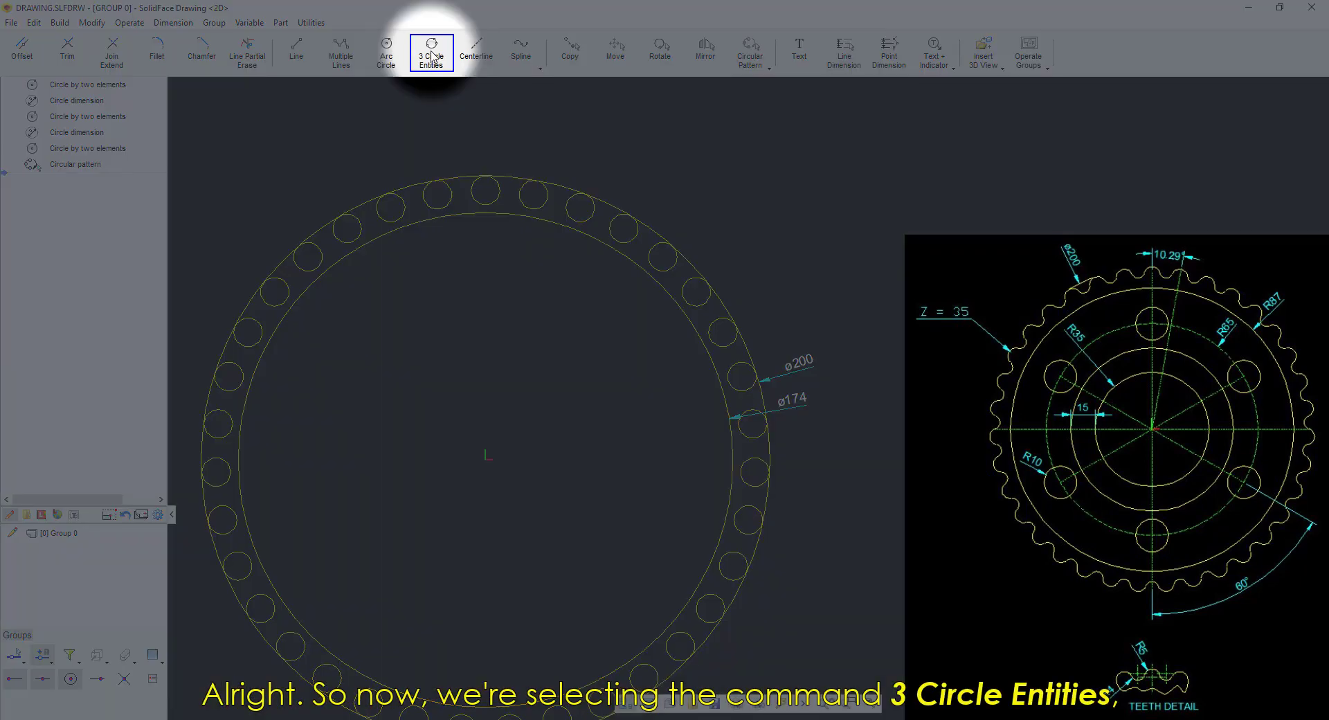
Draw a three-entity circle of radius 4 tangent to the topmost patterned circle and its neighbour on the right
left_click(432, 56)
left_click(518, 93)
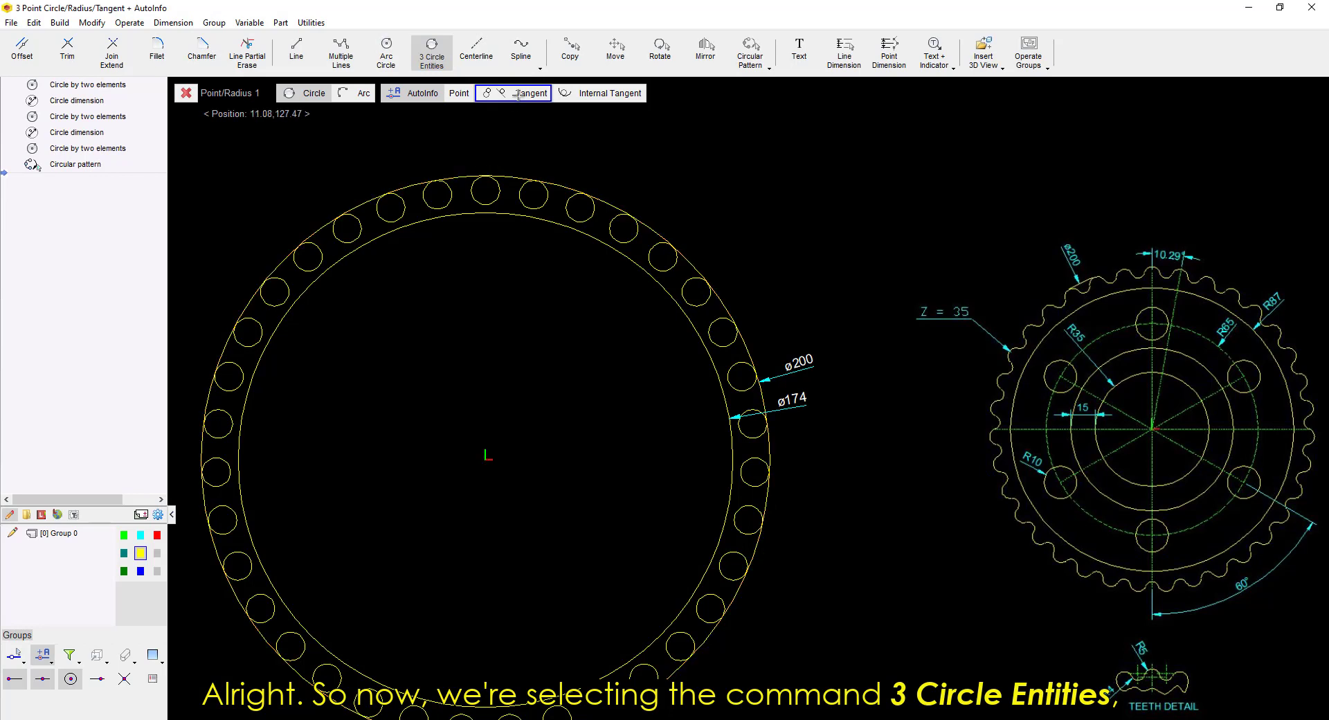
left_click(518, 93)
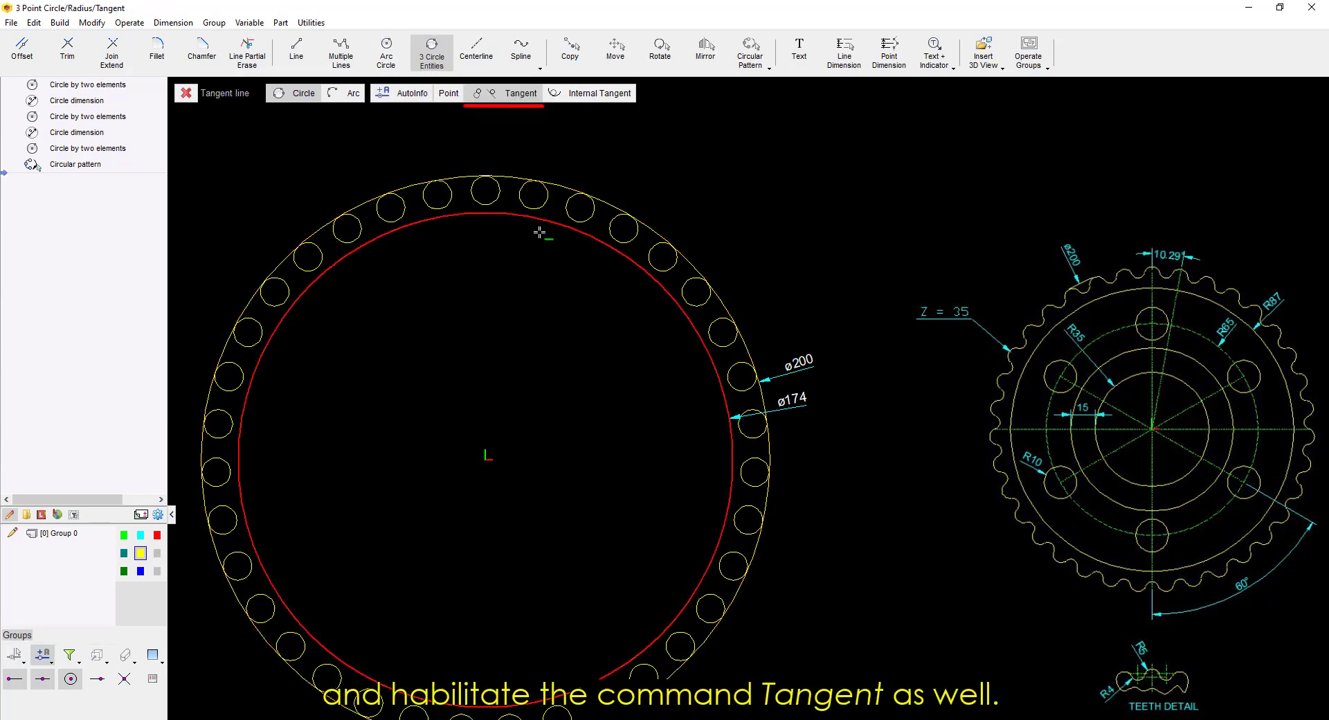
left_click(504, 188)
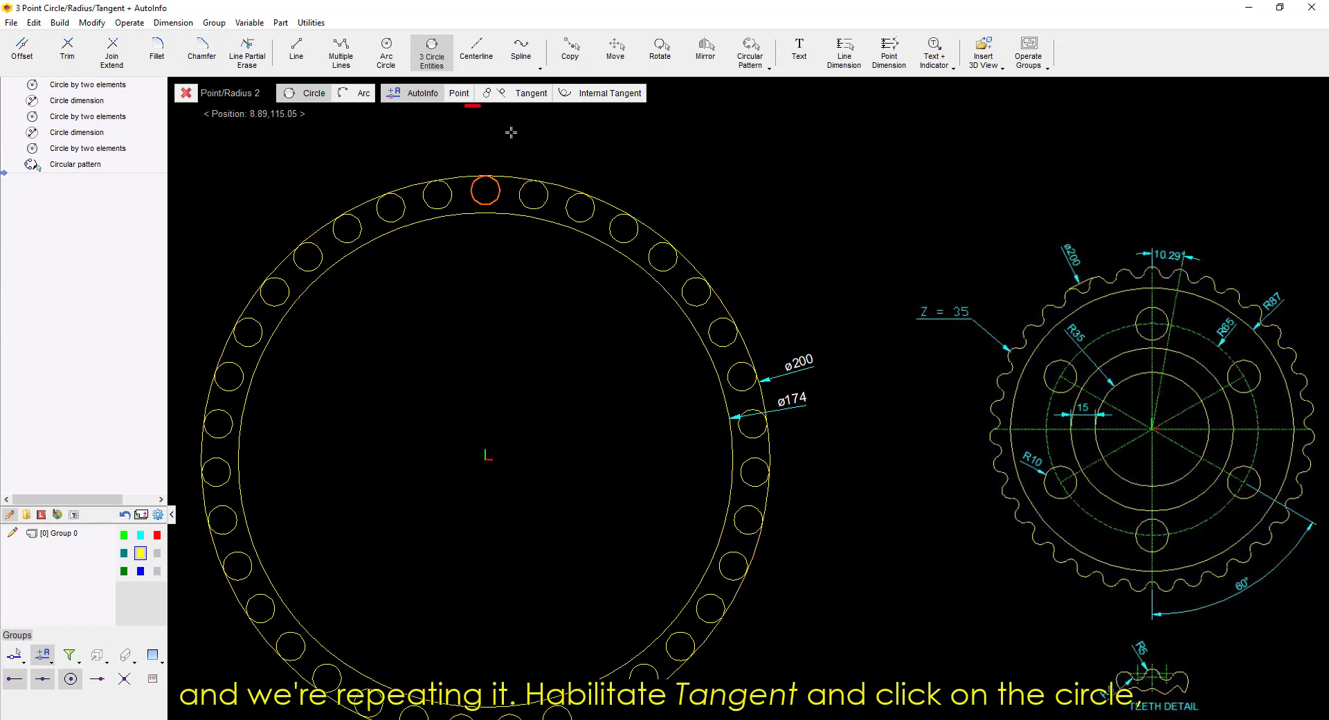
left_click(521, 92)
left_click(499, 166)
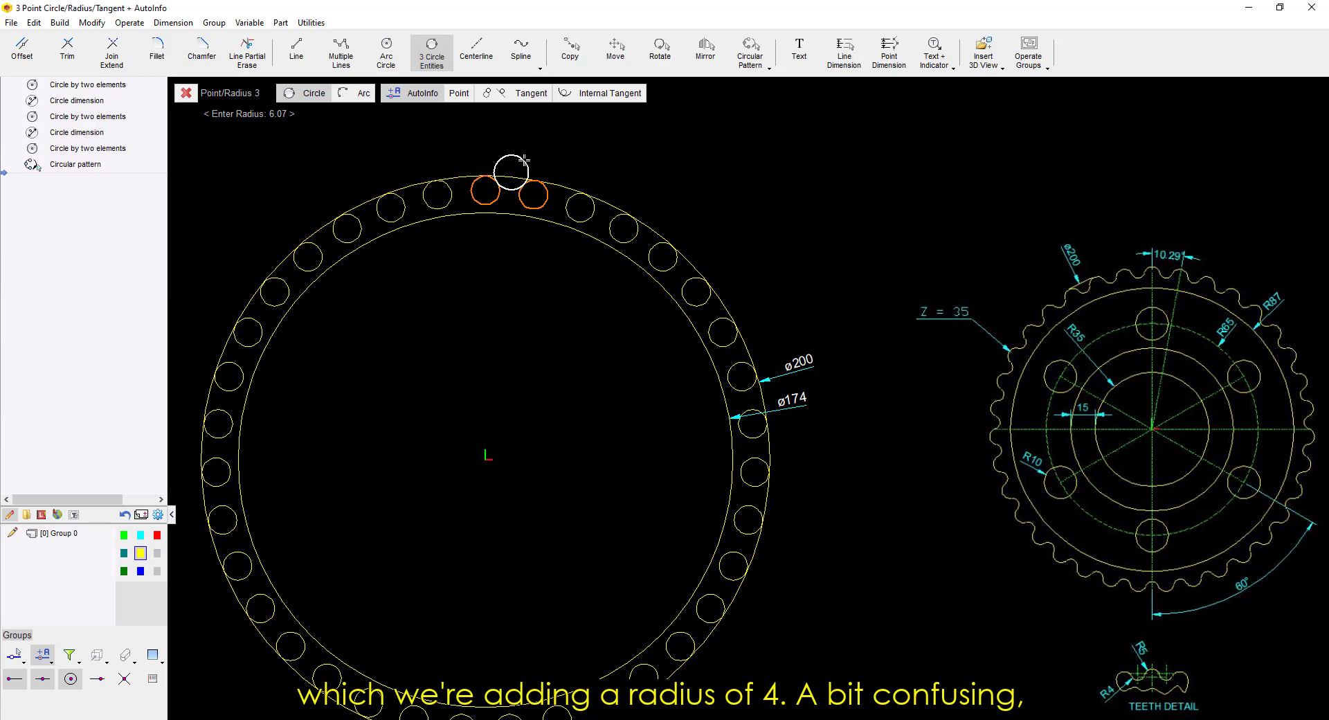
type("4")
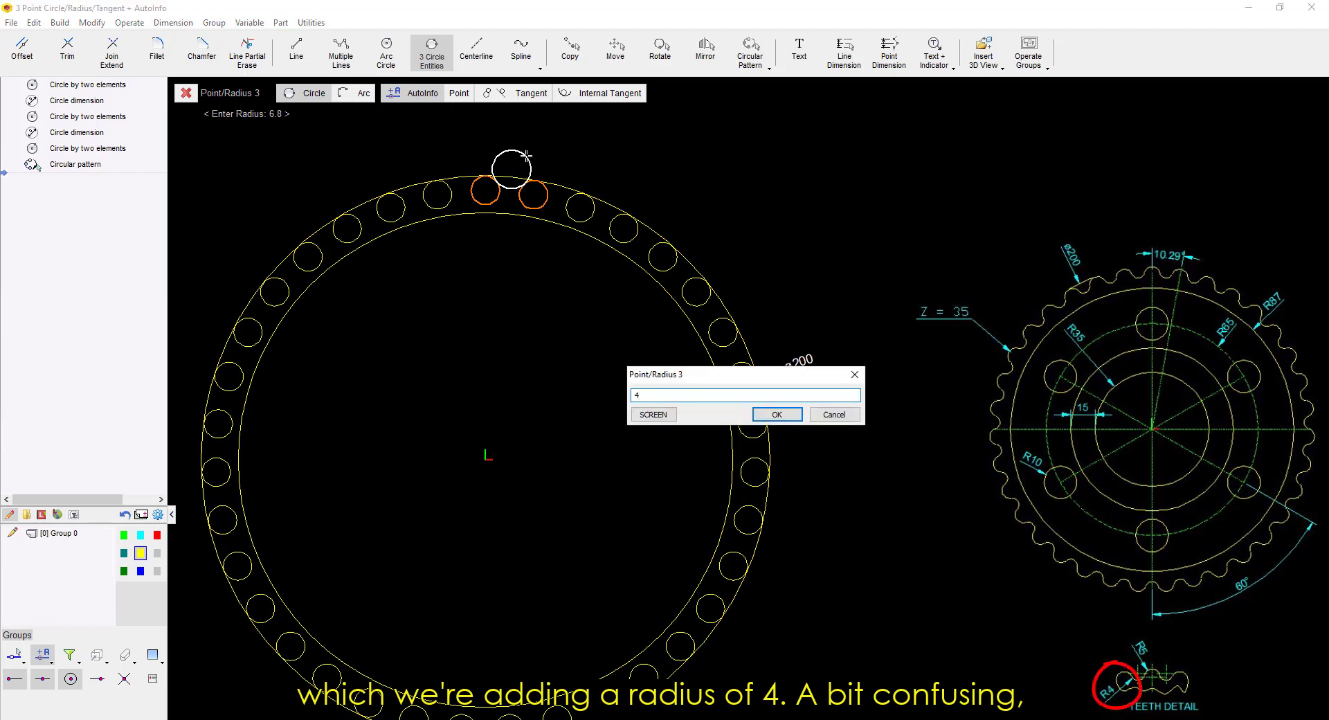
key("Return")
Circular-pattern the radius 4 circle around the large circle's centre with angle 360 and total 35
left_click(510, 173)
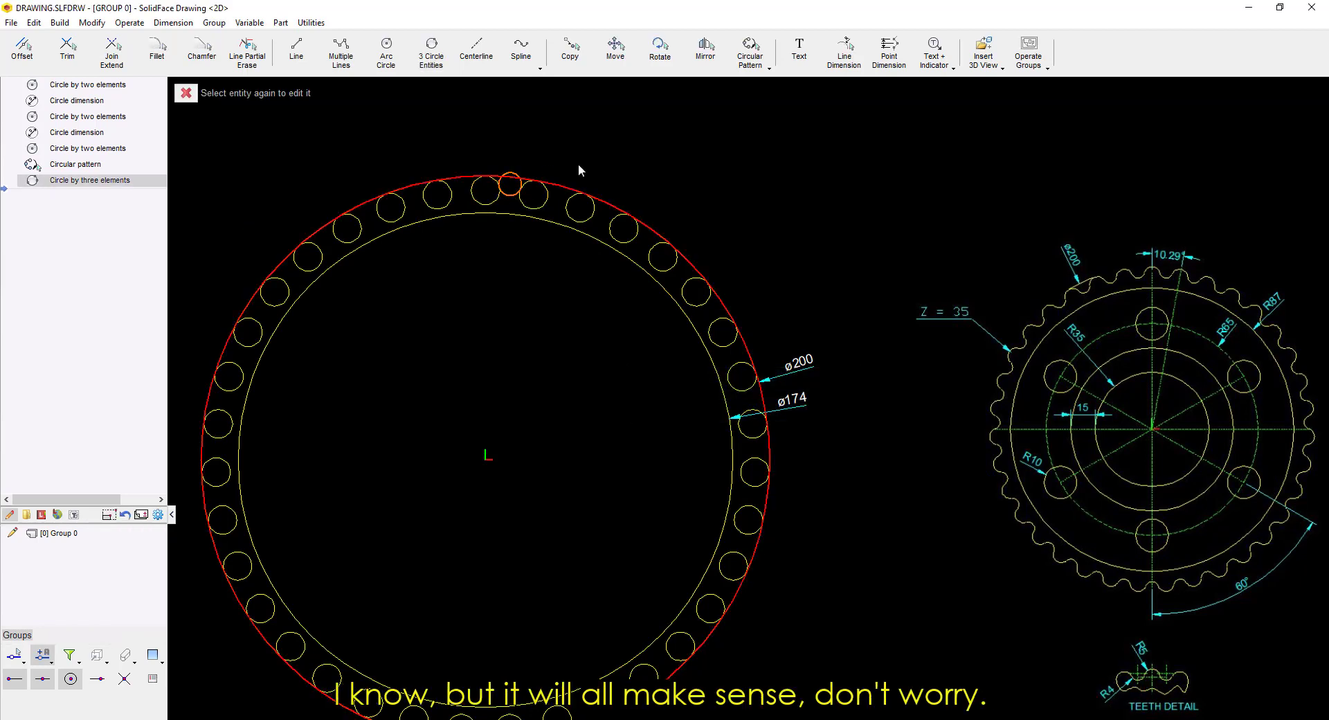
left_click(754, 55)
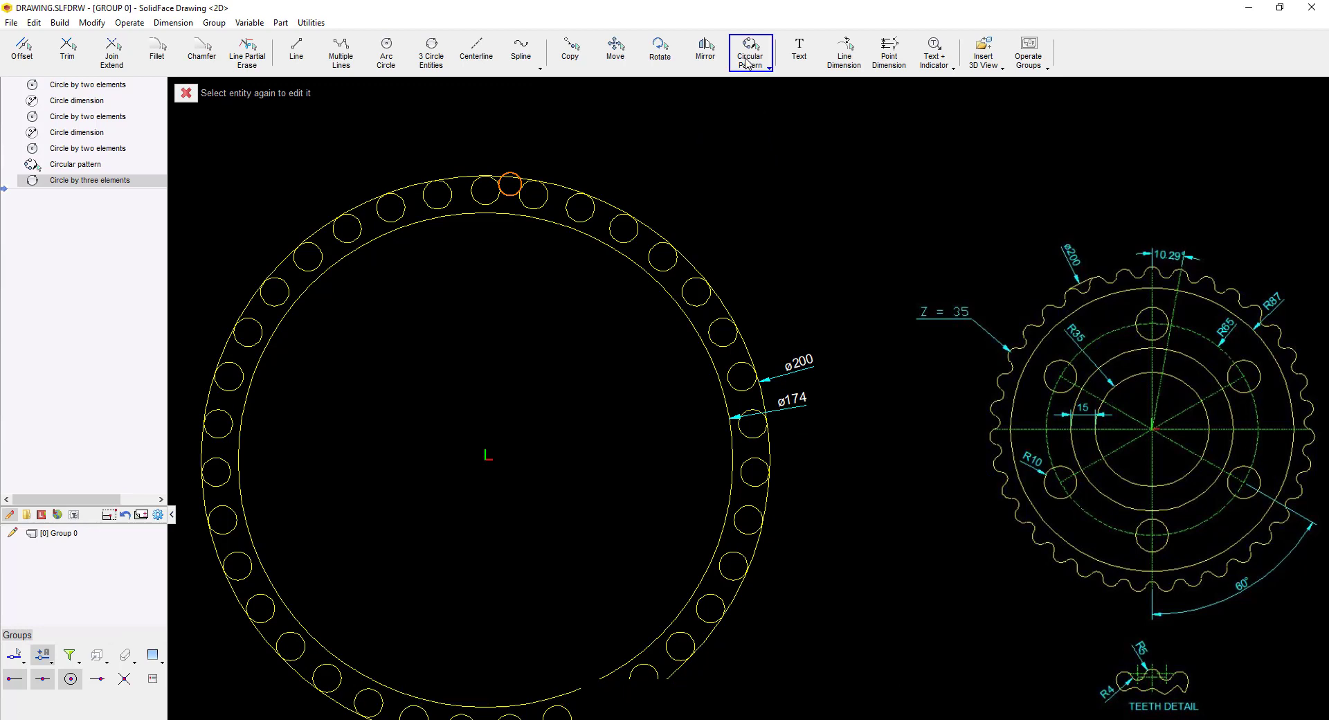
left_click(793, 86)
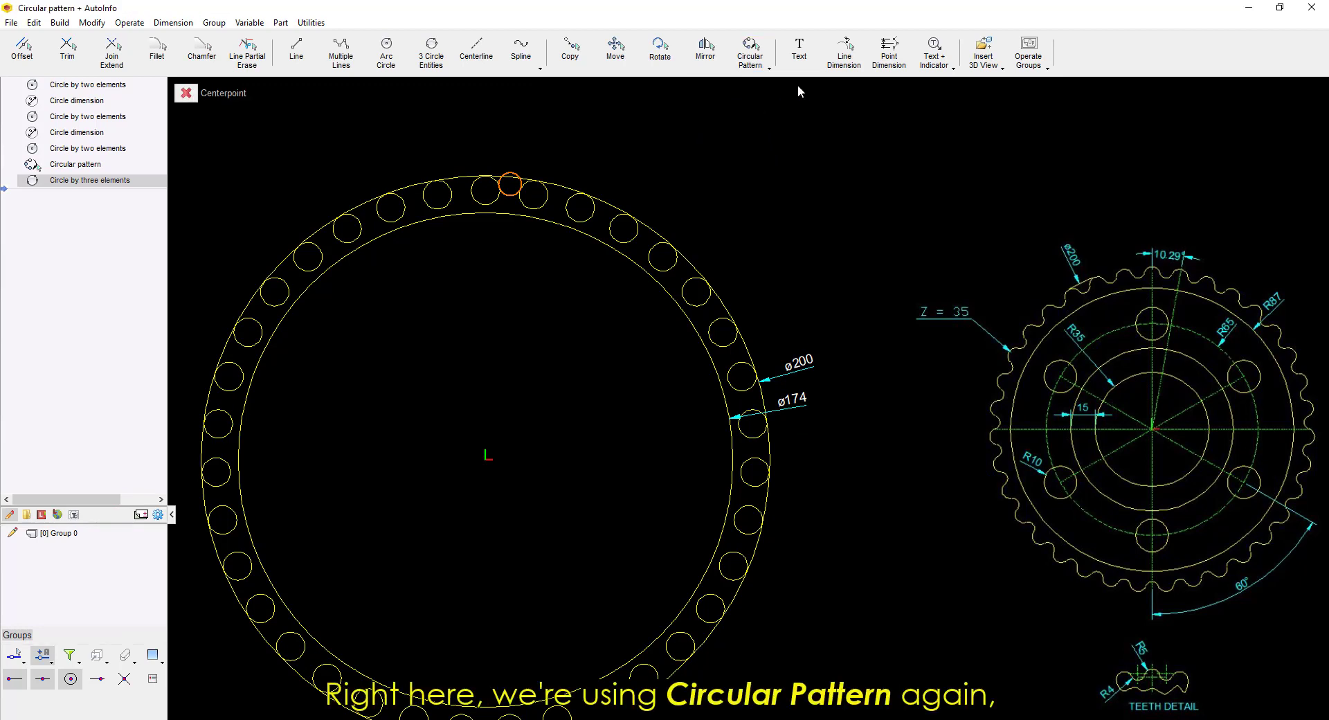
left_click(718, 284)
left_click(704, 391)
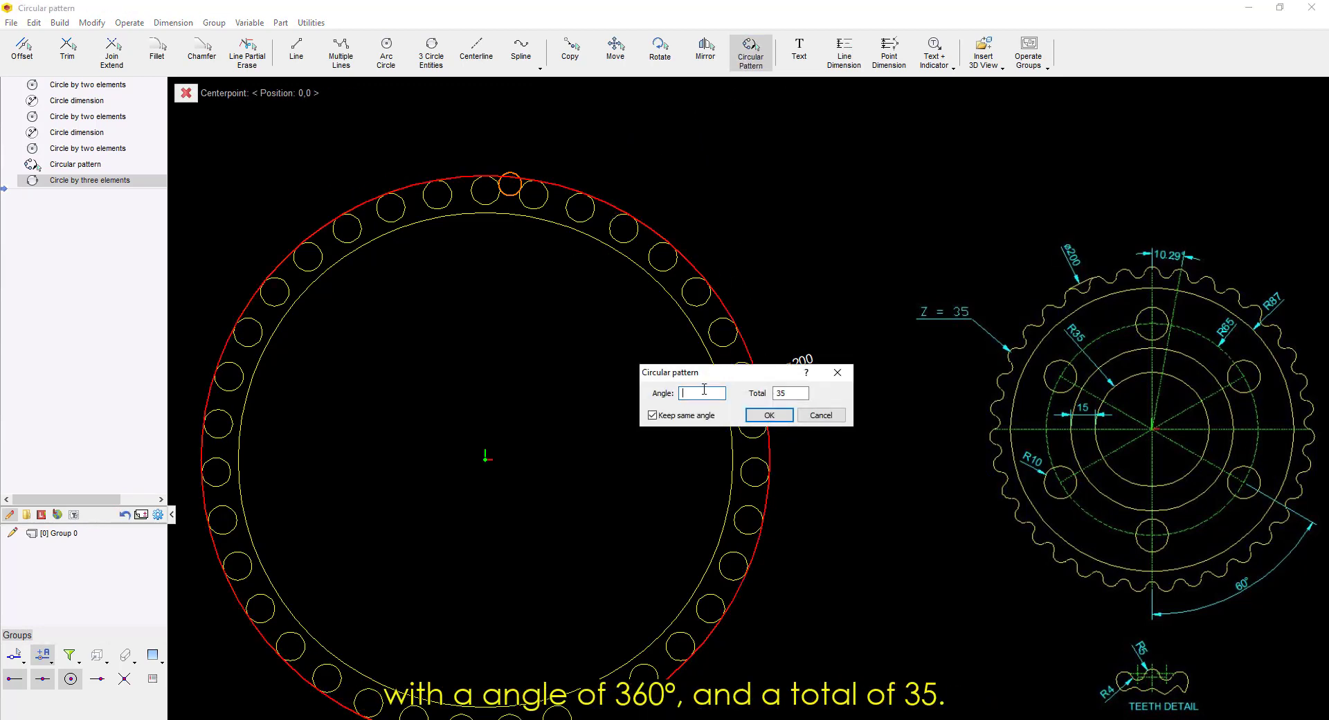
left_click(770, 414)
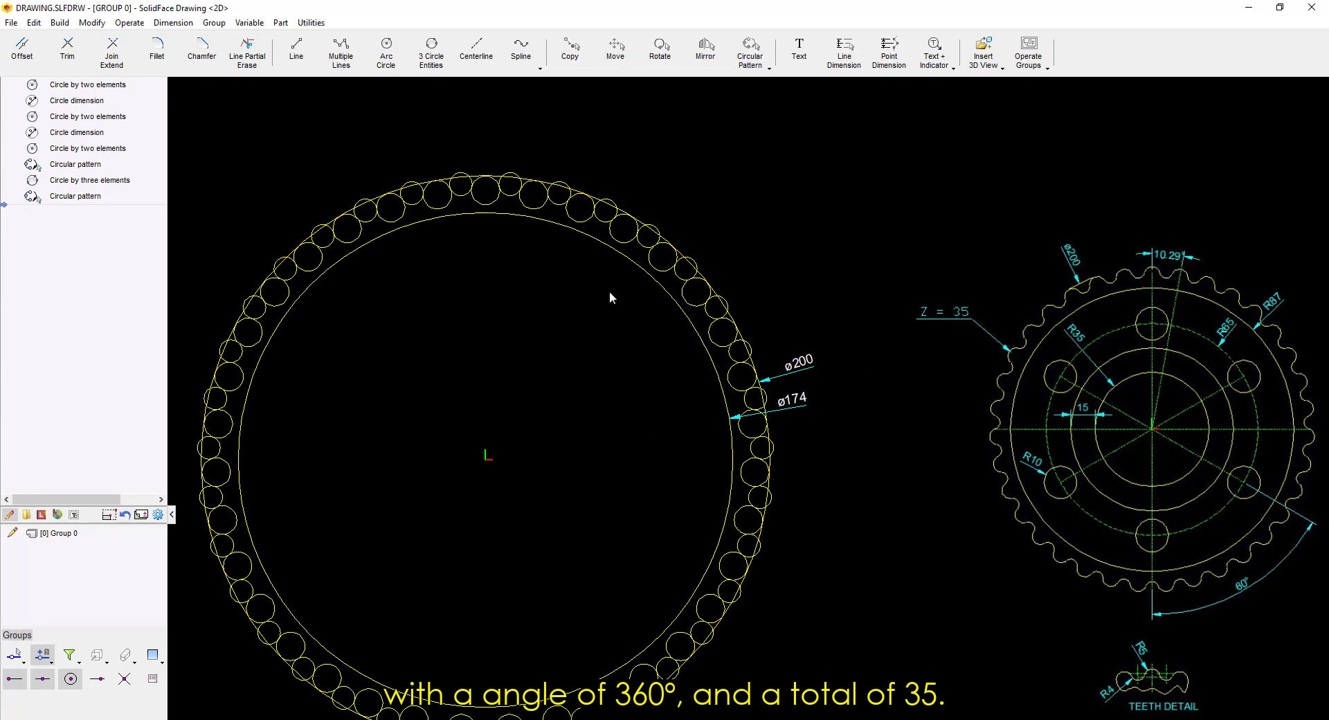
Partially erase the topmost radius 5 circle's lower arc and the adjacent radius 4 circle's upper arc to form a wave profile
scroll(521, 144, "up", 2)
left_click(246, 56)
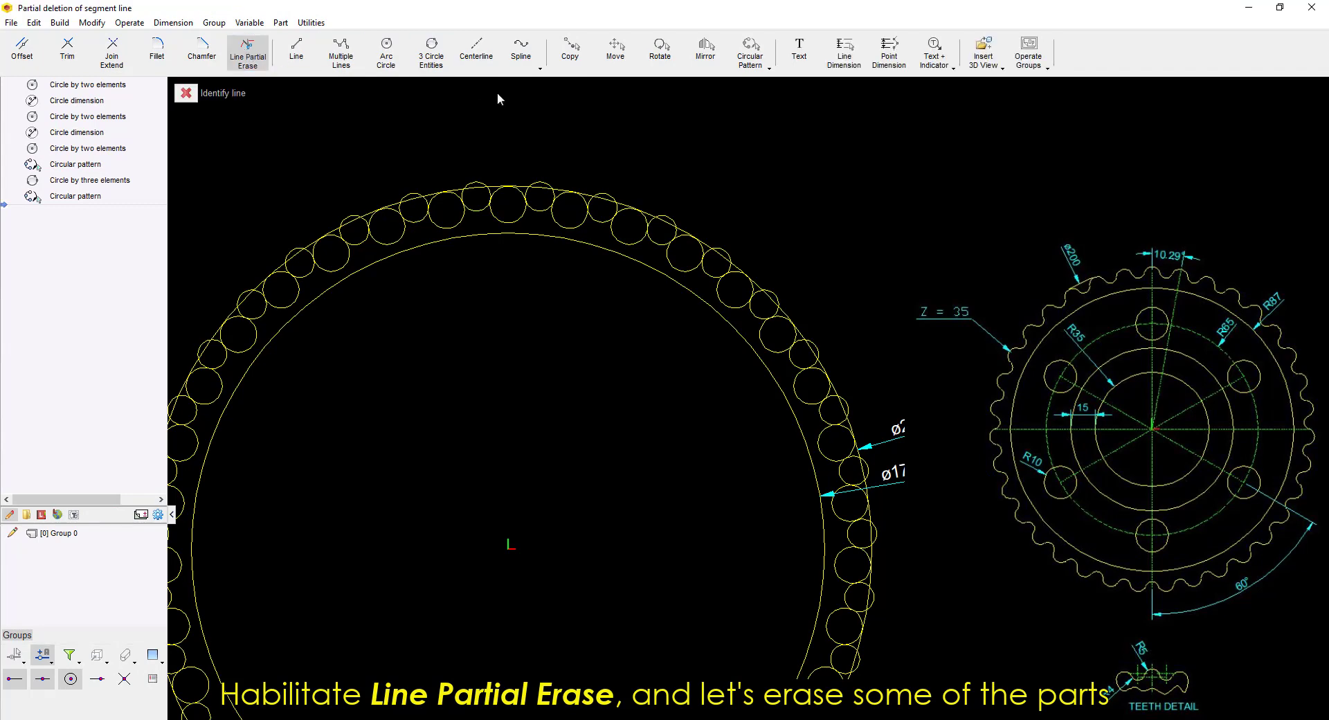
scroll(512, 139, "up", 3)
left_click(505, 211)
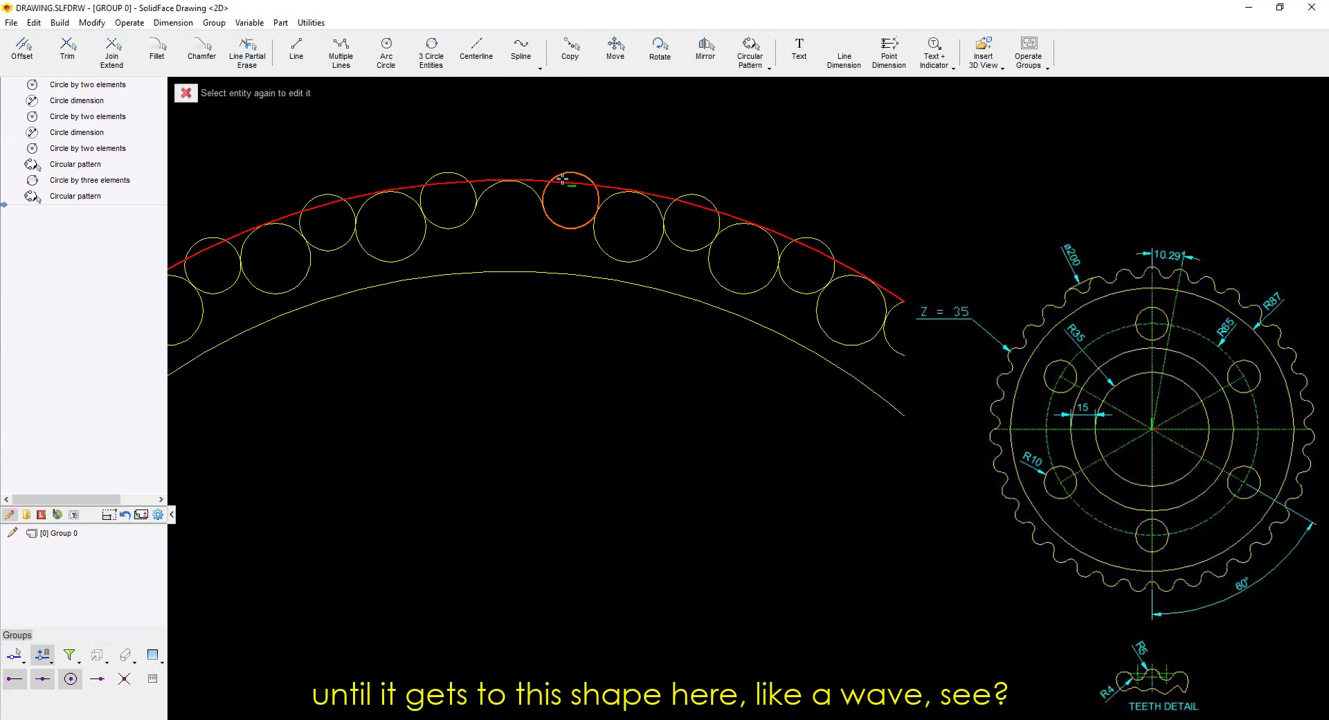
left_click(562, 179)
key("Escape")
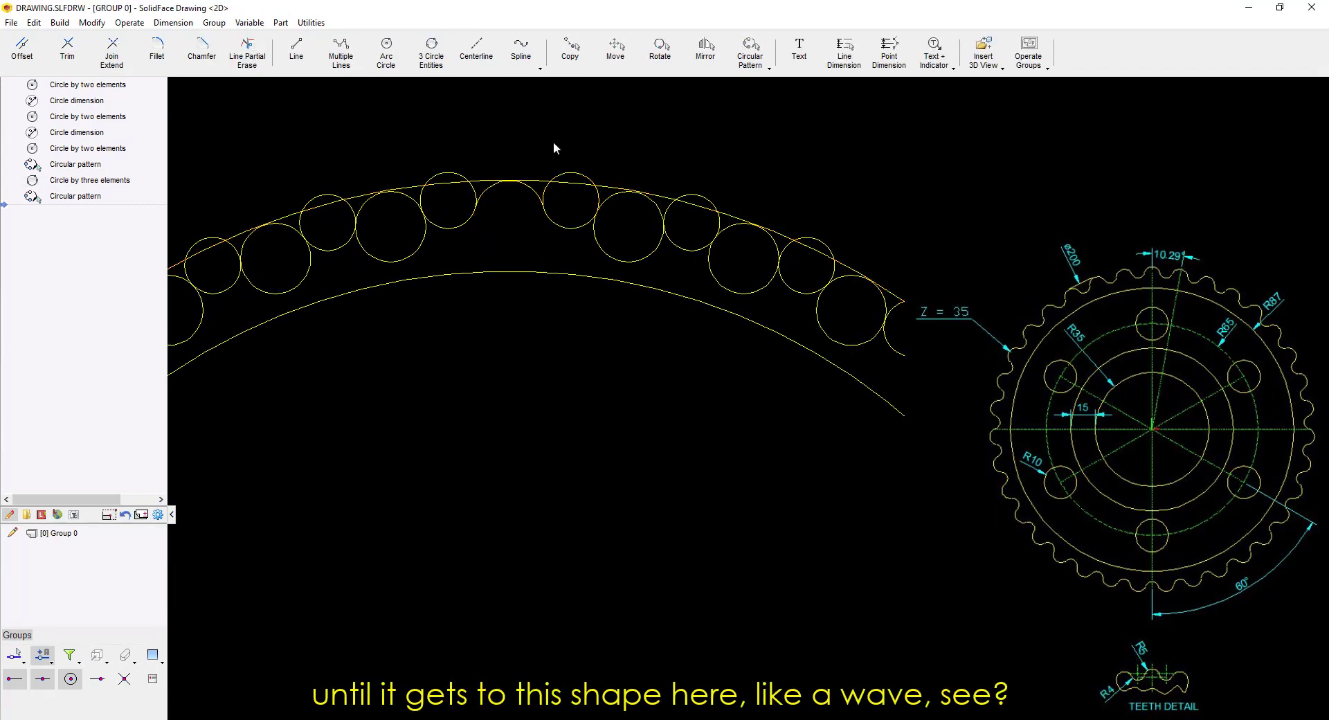
right_click(554, 141)
left_click(542, 196)
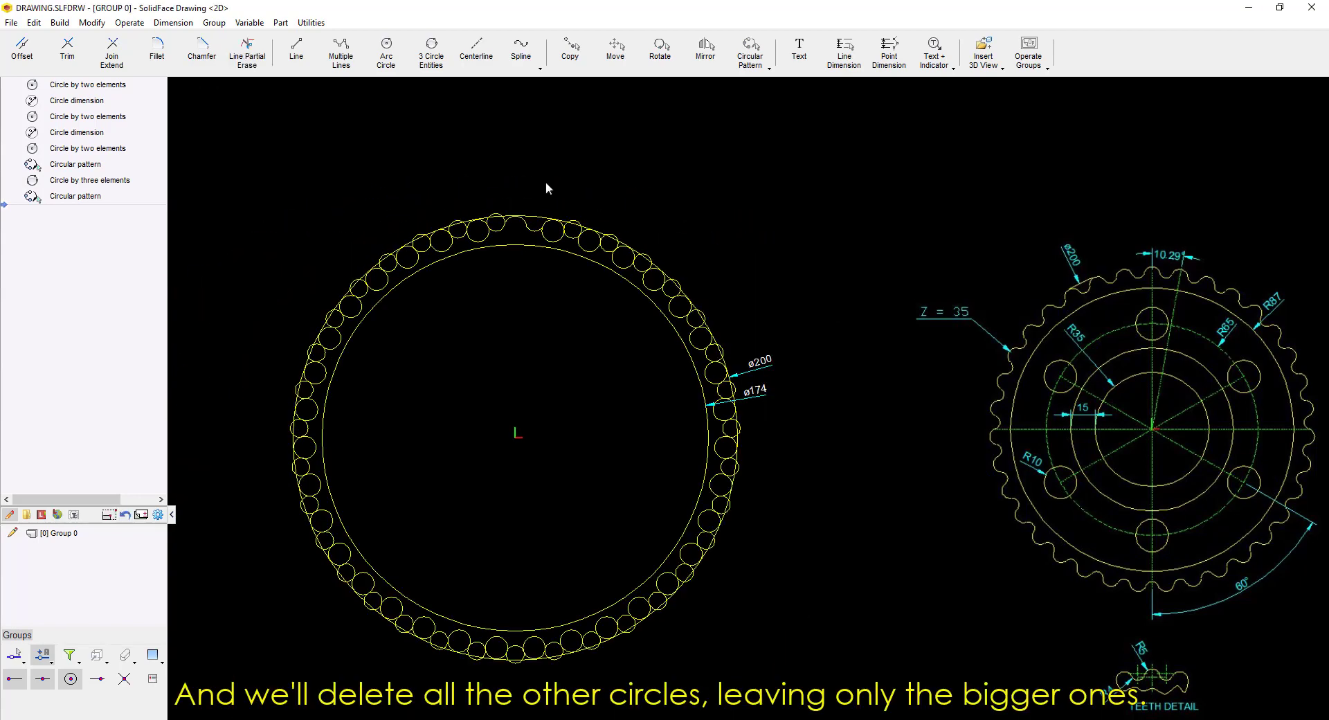
Delete all the remaining small patterned circles, keeping the two large circles and the wave profile
left_click(546, 182)
left_click(767, 638)
key("Delete")
left_click(297, 168)
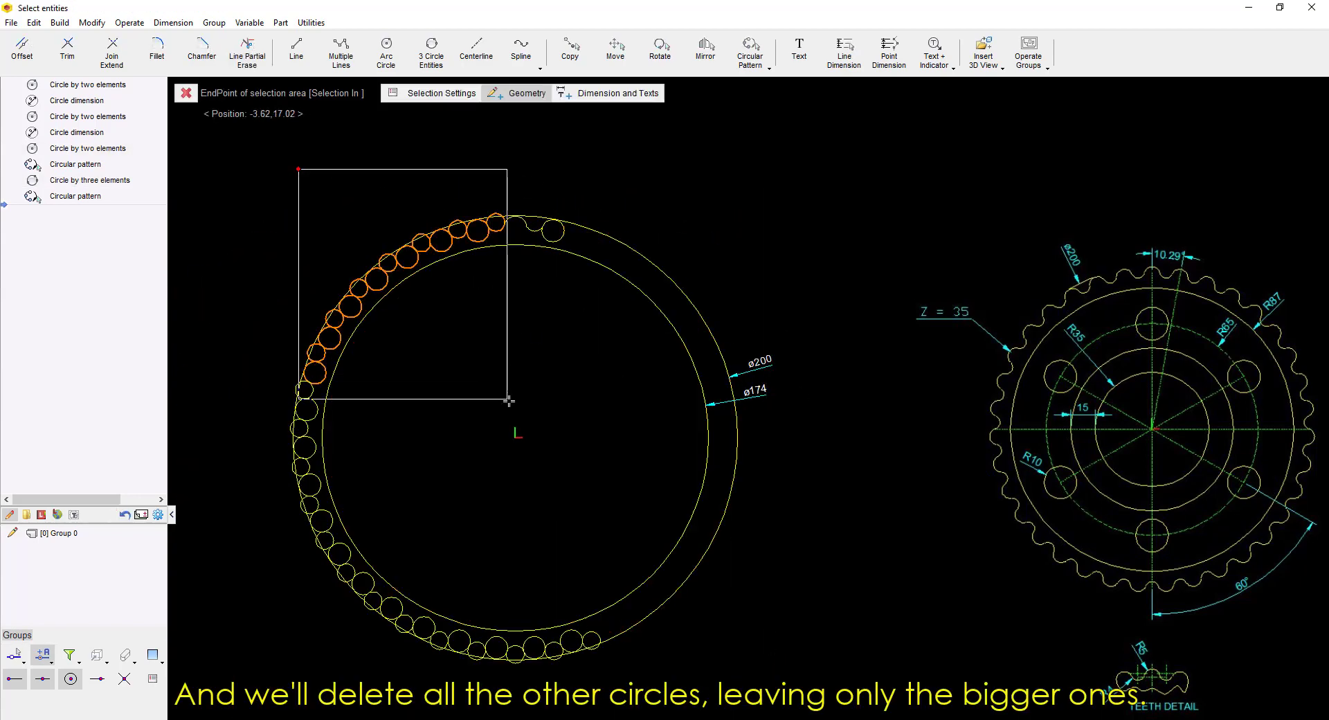
left_click(514, 407)
key("Delete")
left_click(544, 176)
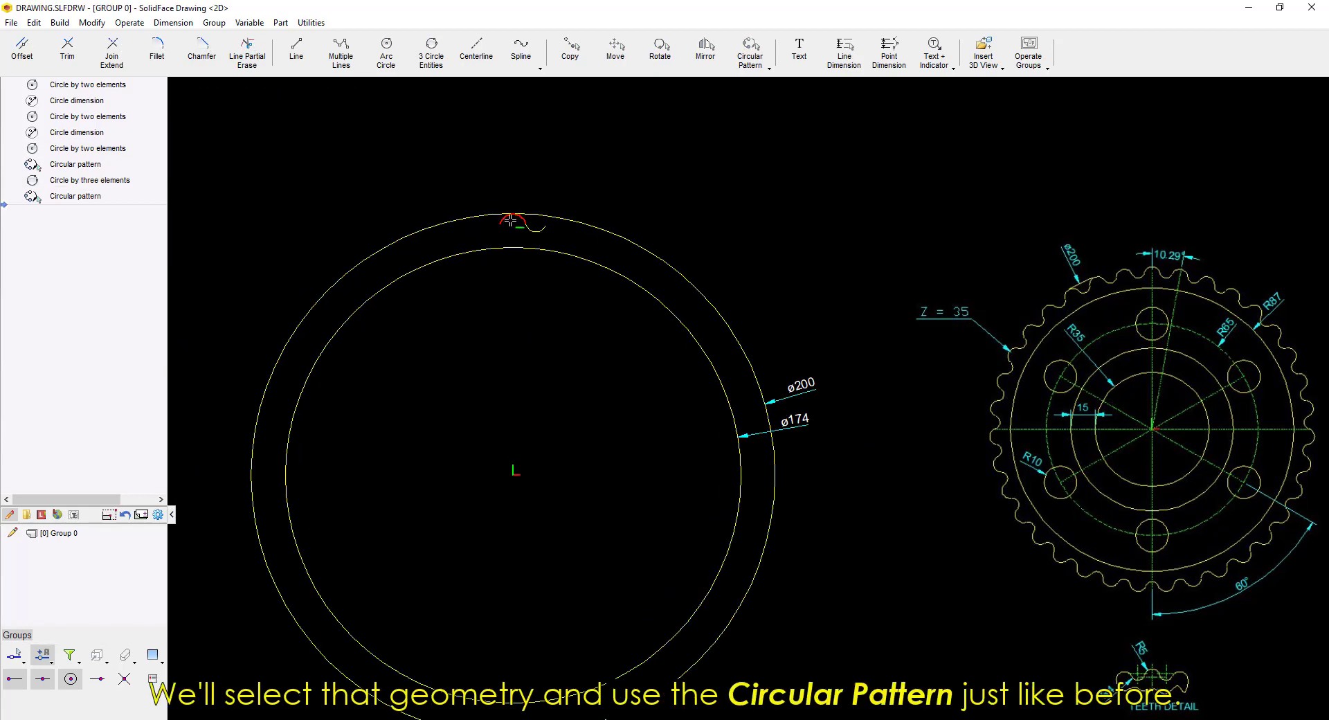
Circular-pattern the wave profile around the large circle's centre with angle 360 and total 35, and delete the 200 mm diameter circle
left_click(540, 228)
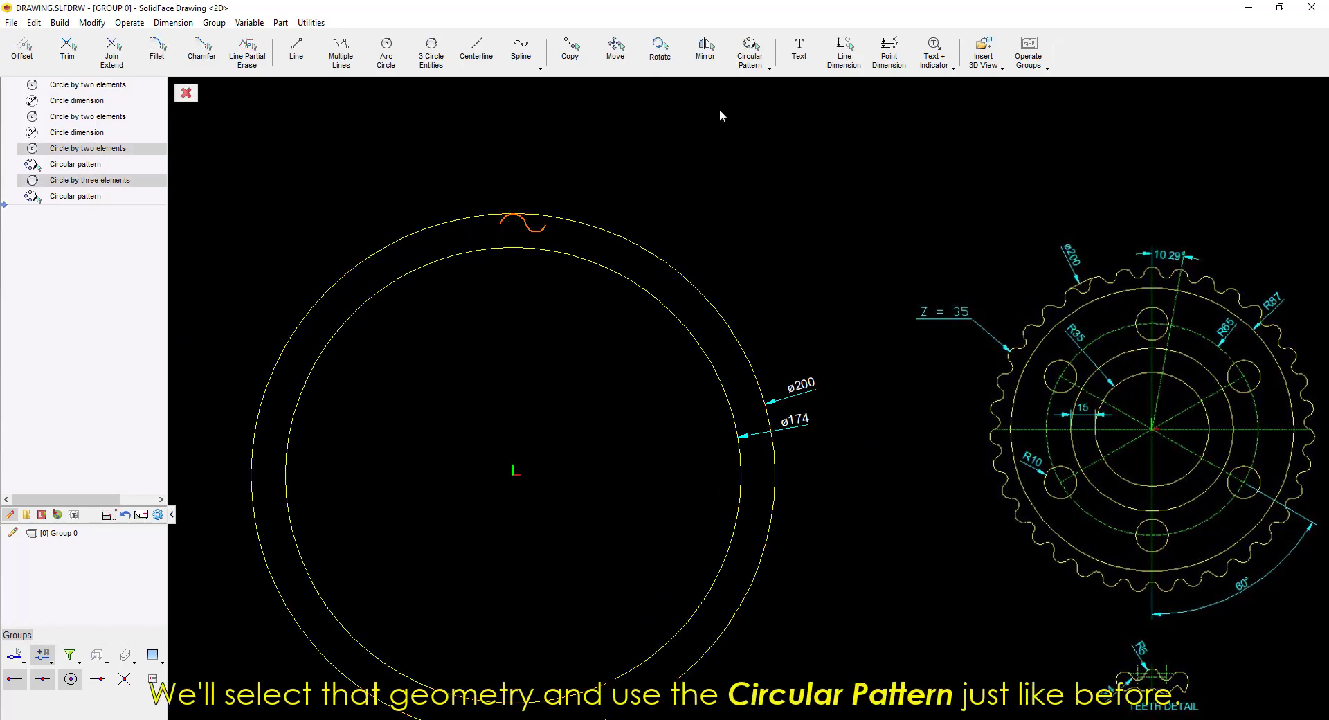
left_click(751, 49)
left_click(794, 86)
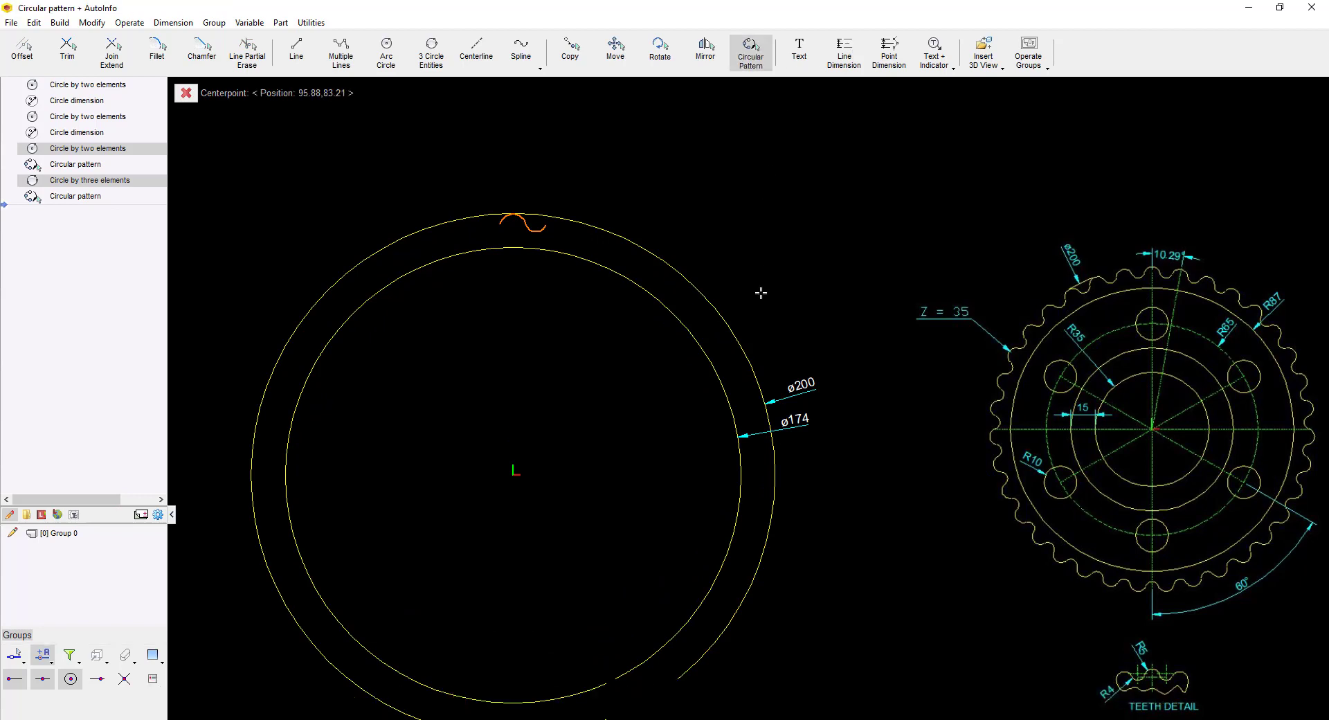
left_click(719, 312)
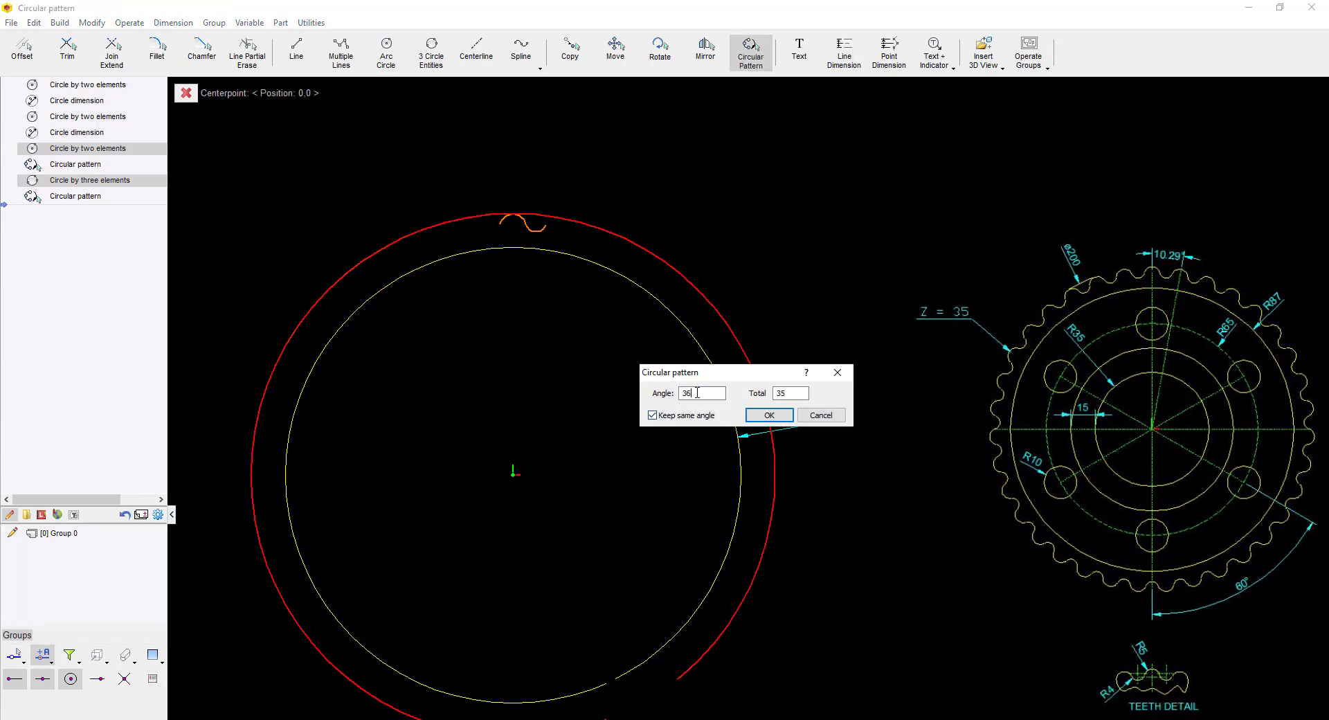
left_click(768, 415)
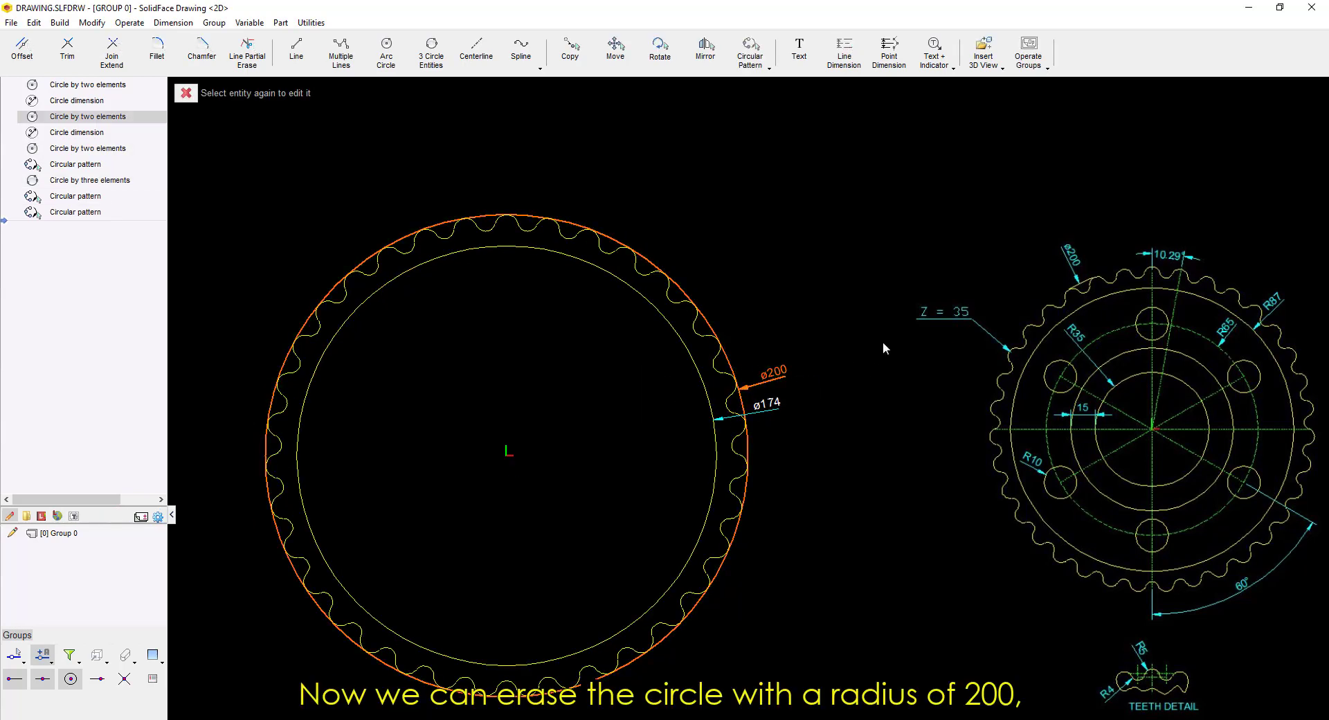
key("Delete")
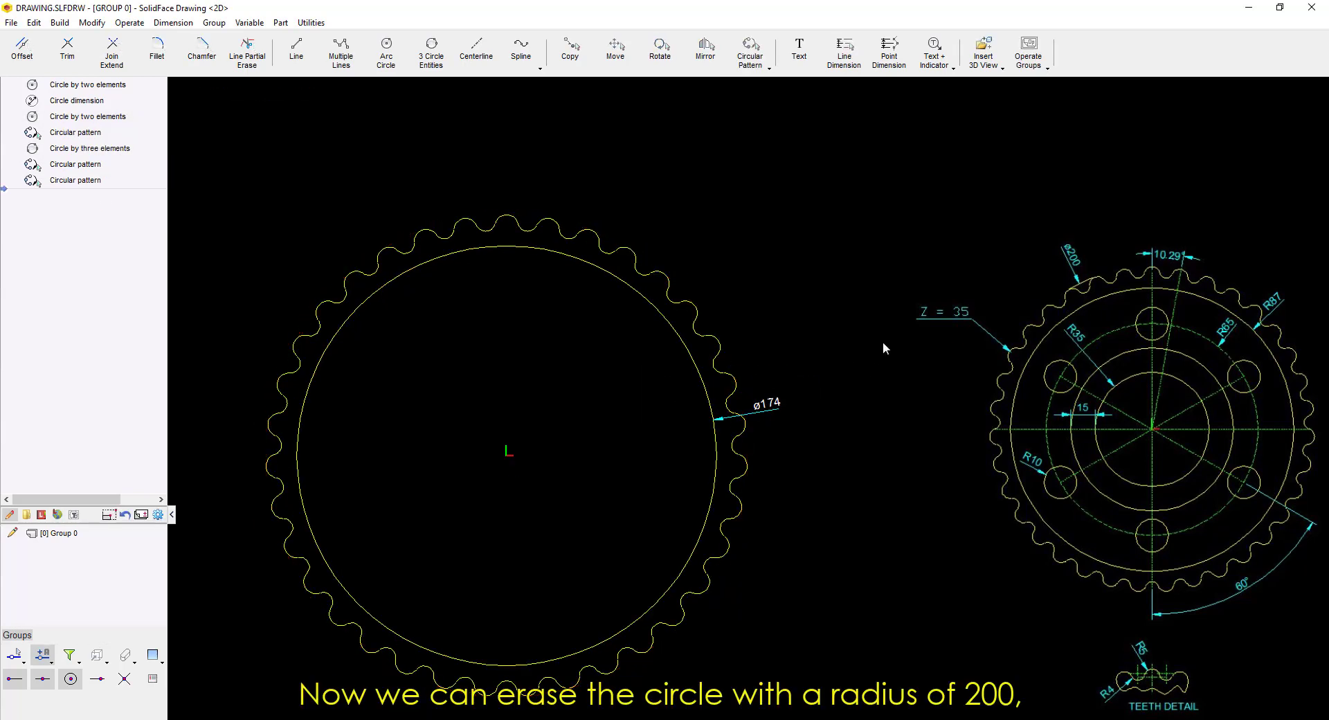
Draw a circle of radius 65 concentric with the 174 mm diameter circle and place its diameter dimension
left_click(386, 50)
left_click(618, 289)
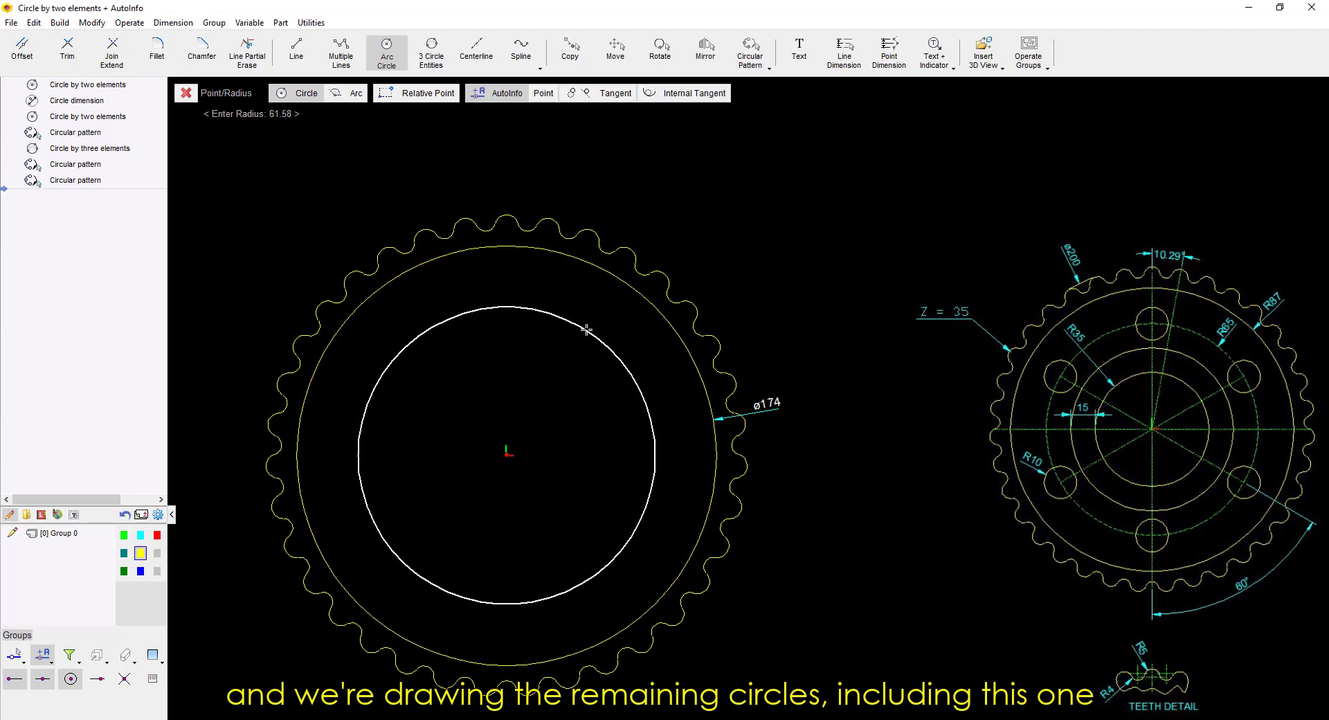
type("65")
key("Return")
left_click(756, 346)
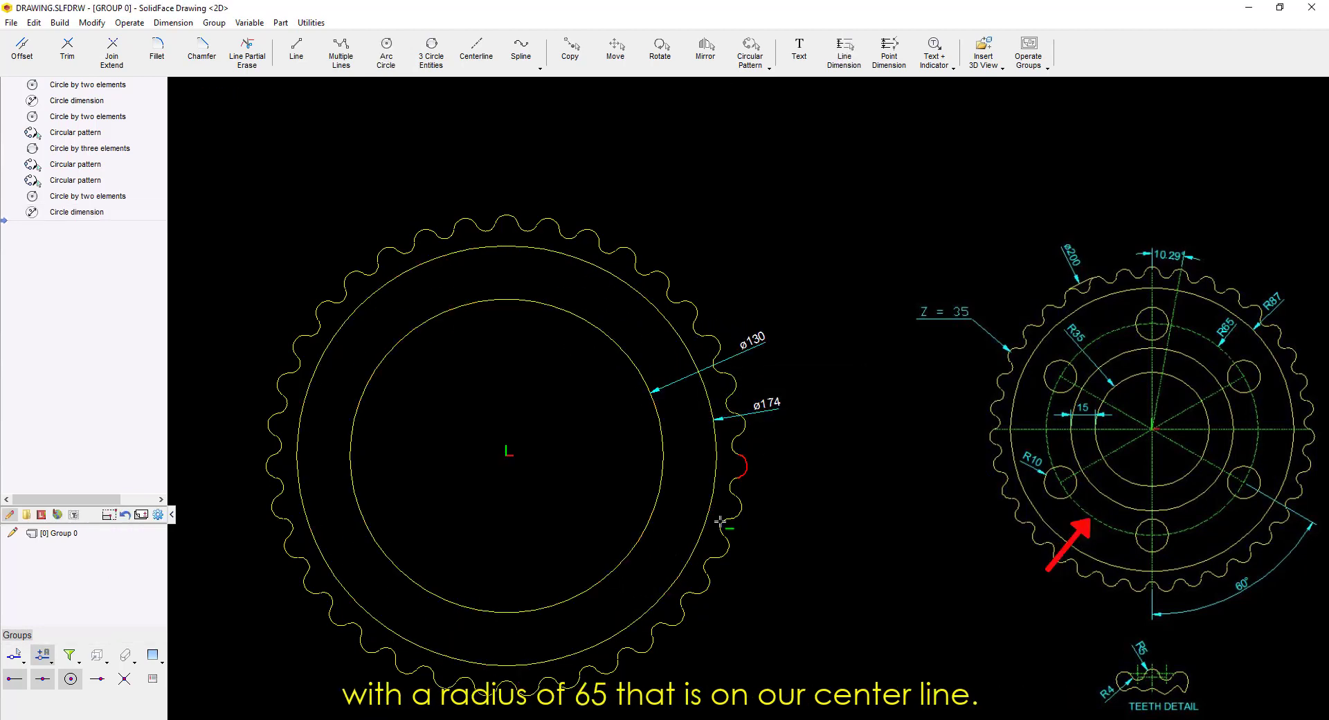
Draw a concentric circle of radius 35 at the gear's centre and place its diameter dimension
left_click(390, 52)
left_click(614, 353)
type("35")
key("Return")
left_click(614, 421)
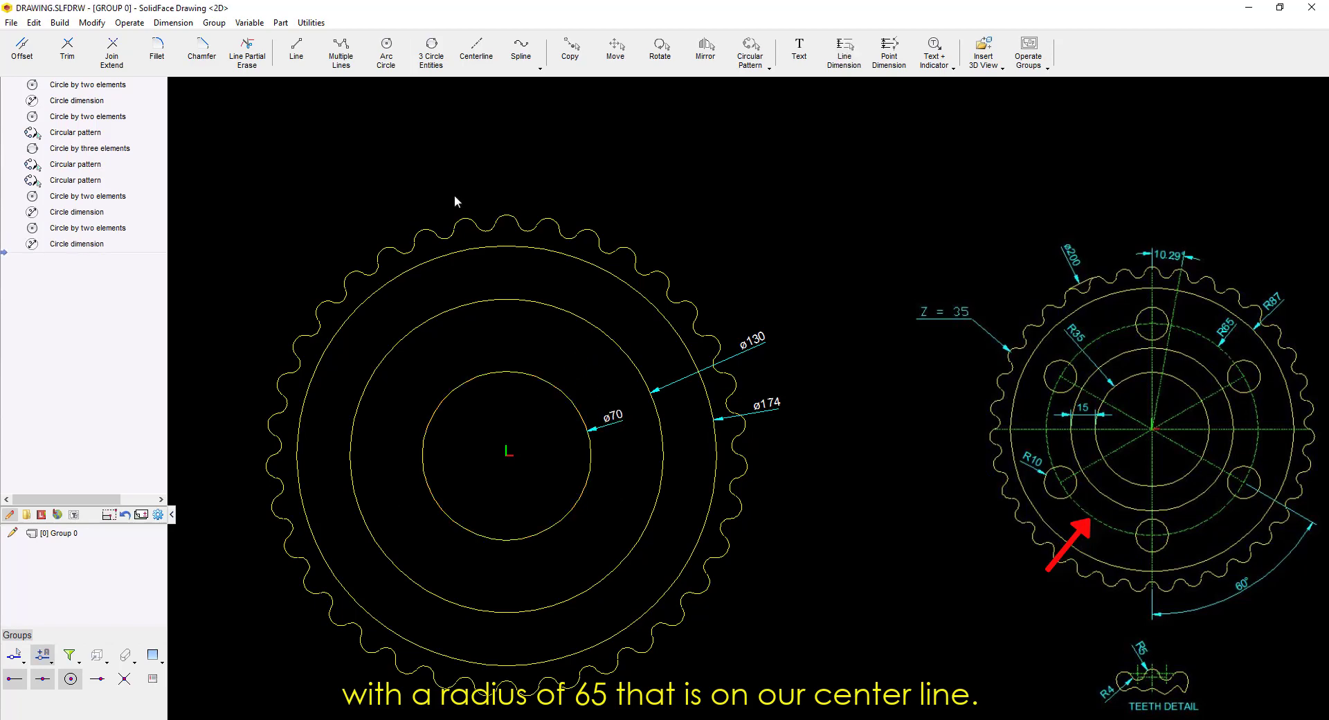
Draw a concentric circle of radius 50 between the radius 35 and radius 65 circles
left_click(386, 53)
left_click(542, 380)
left_click(590, 374)
left_click(634, 334)
type("50")
key("Return")
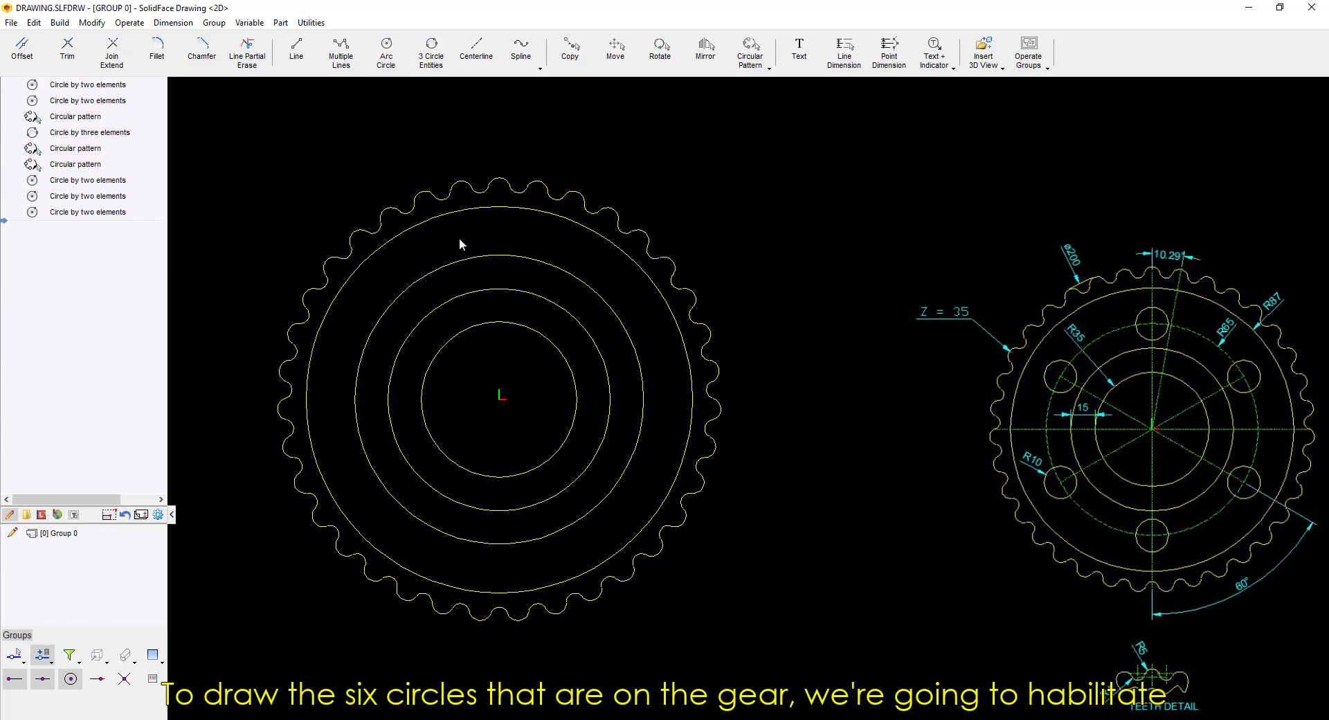
Draw a circle of radius 10 centred on the radius 65 circle's top quadrant point, and delete its diameter dimension
left_click(386, 52)
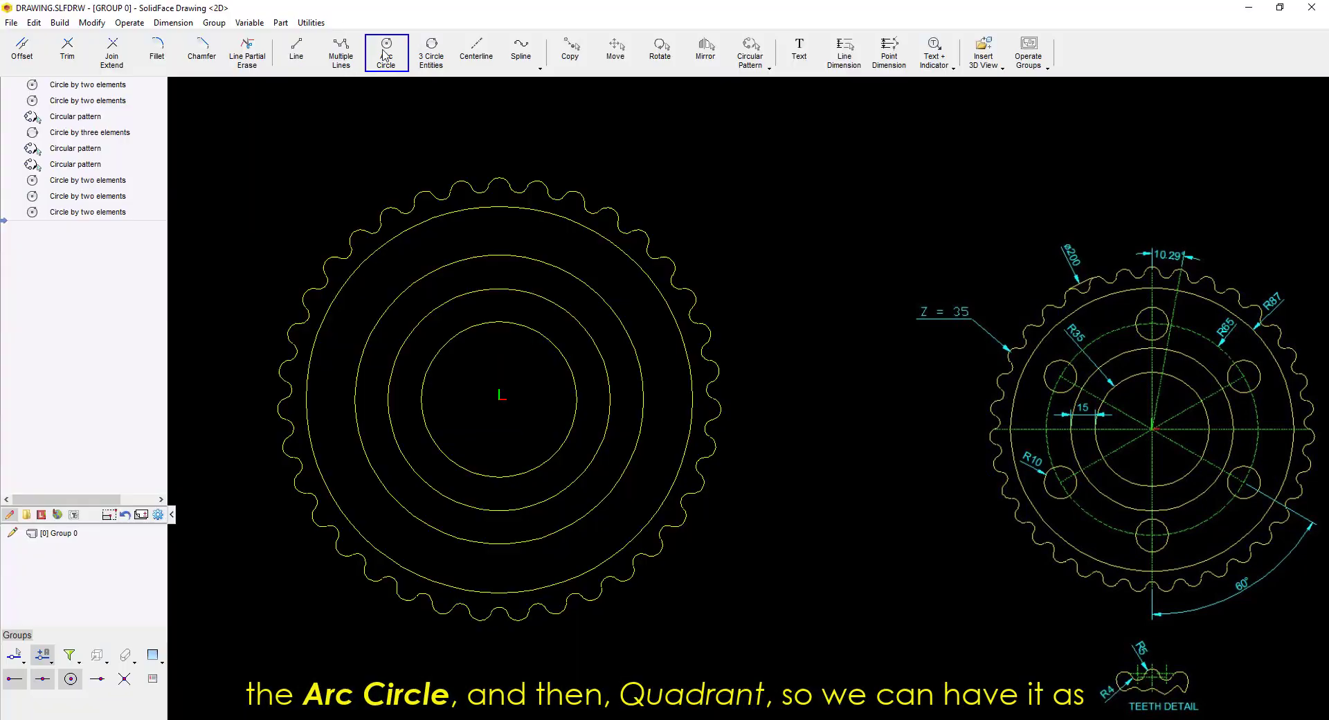
right_click(504, 258)
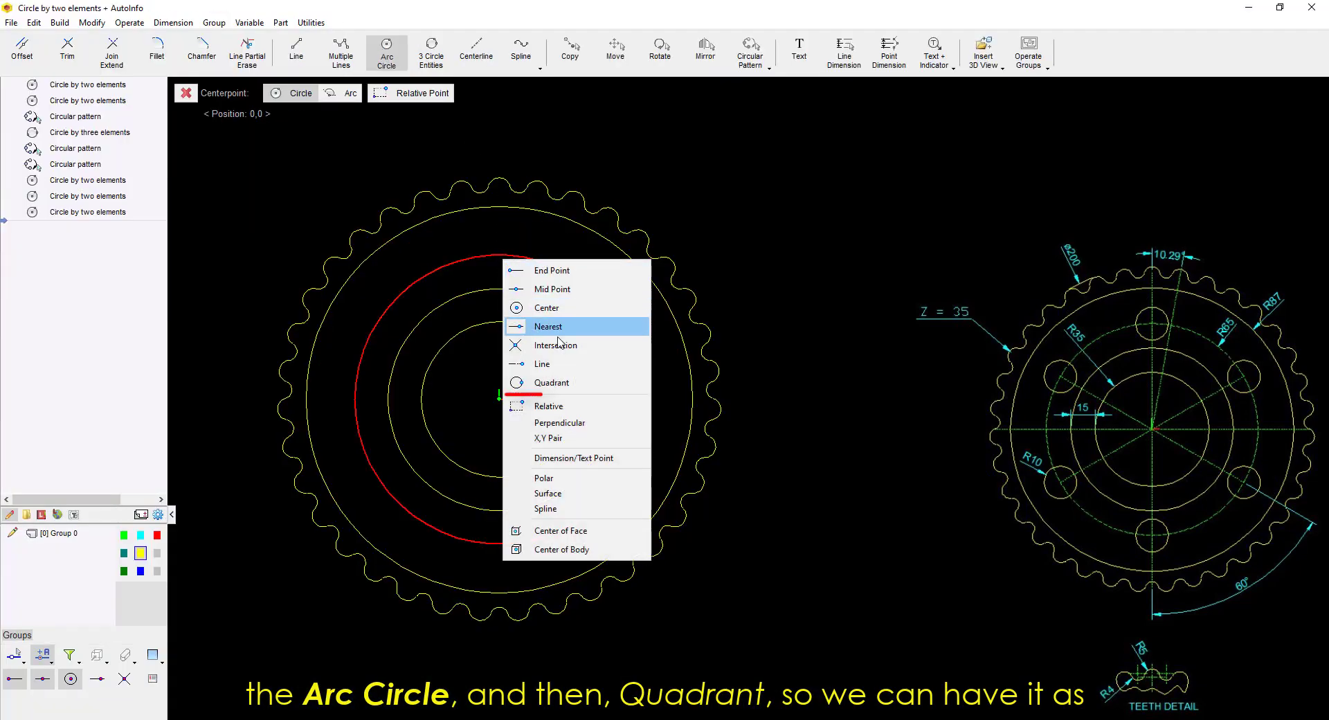
left_click(536, 382)
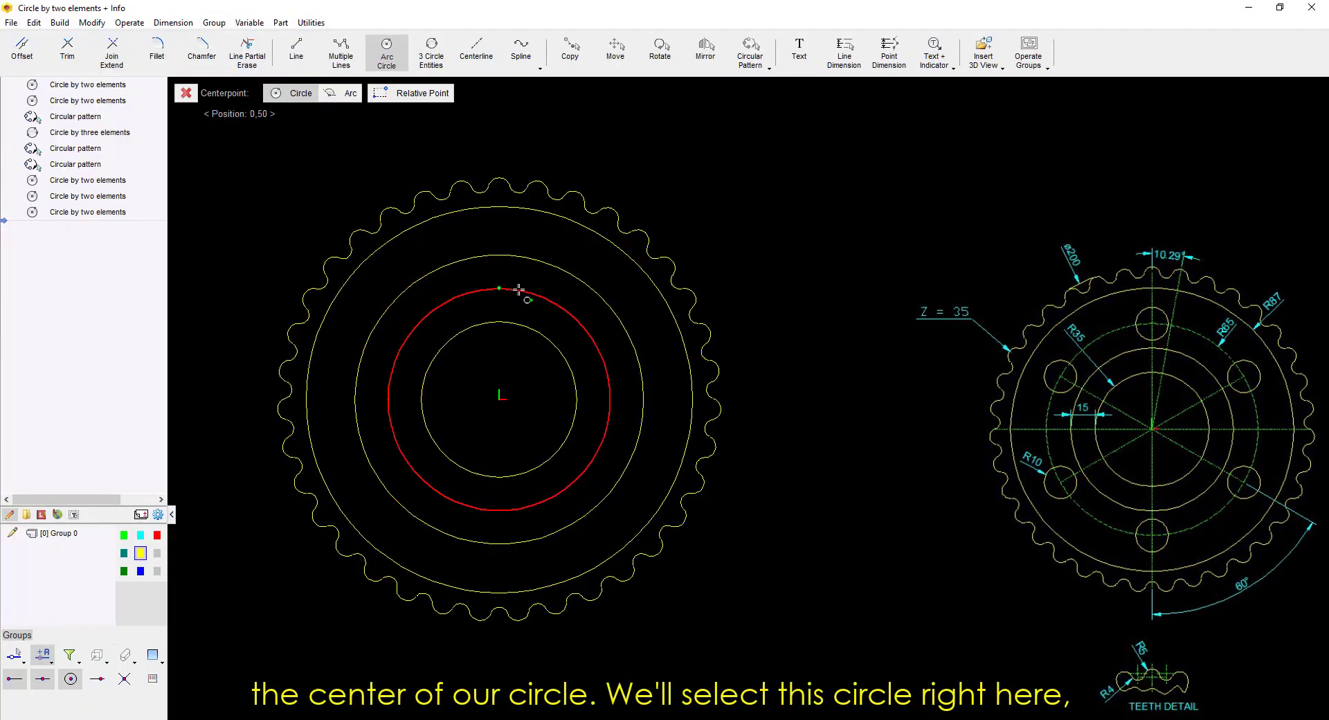
left_click(508, 256)
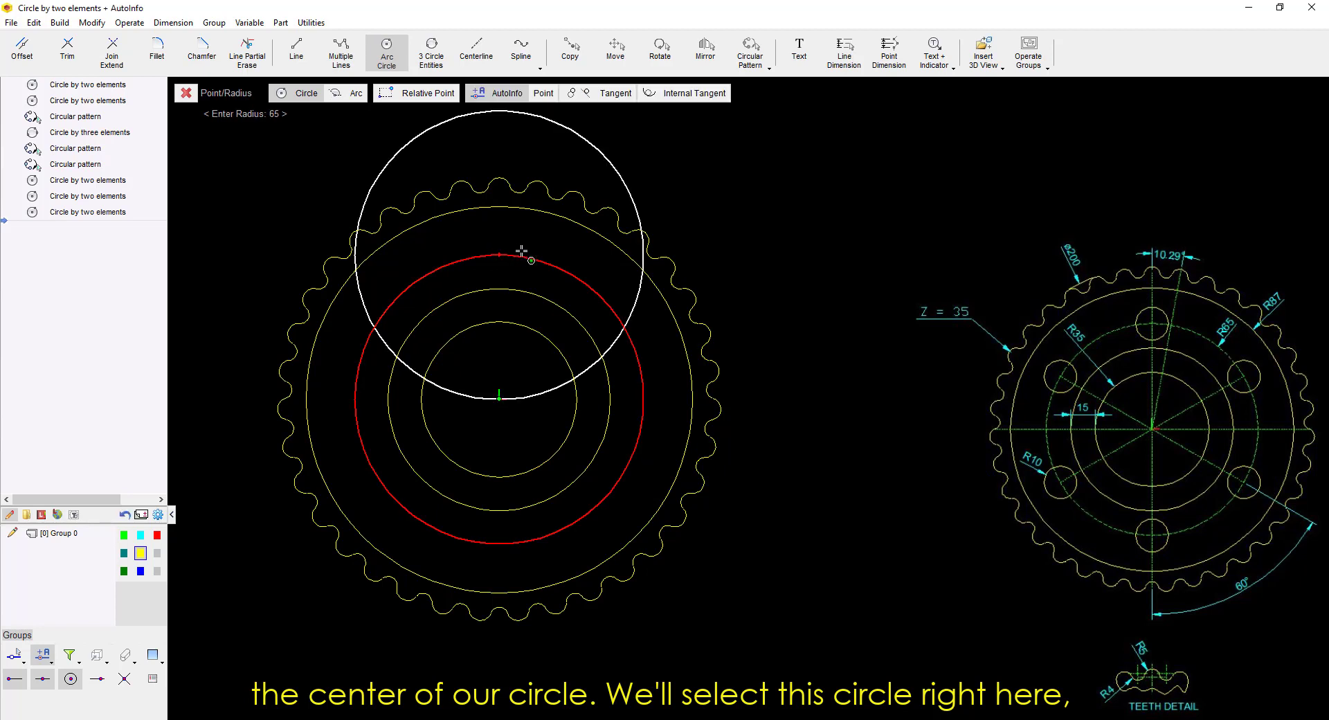
left_click(522, 250)
key("Return")
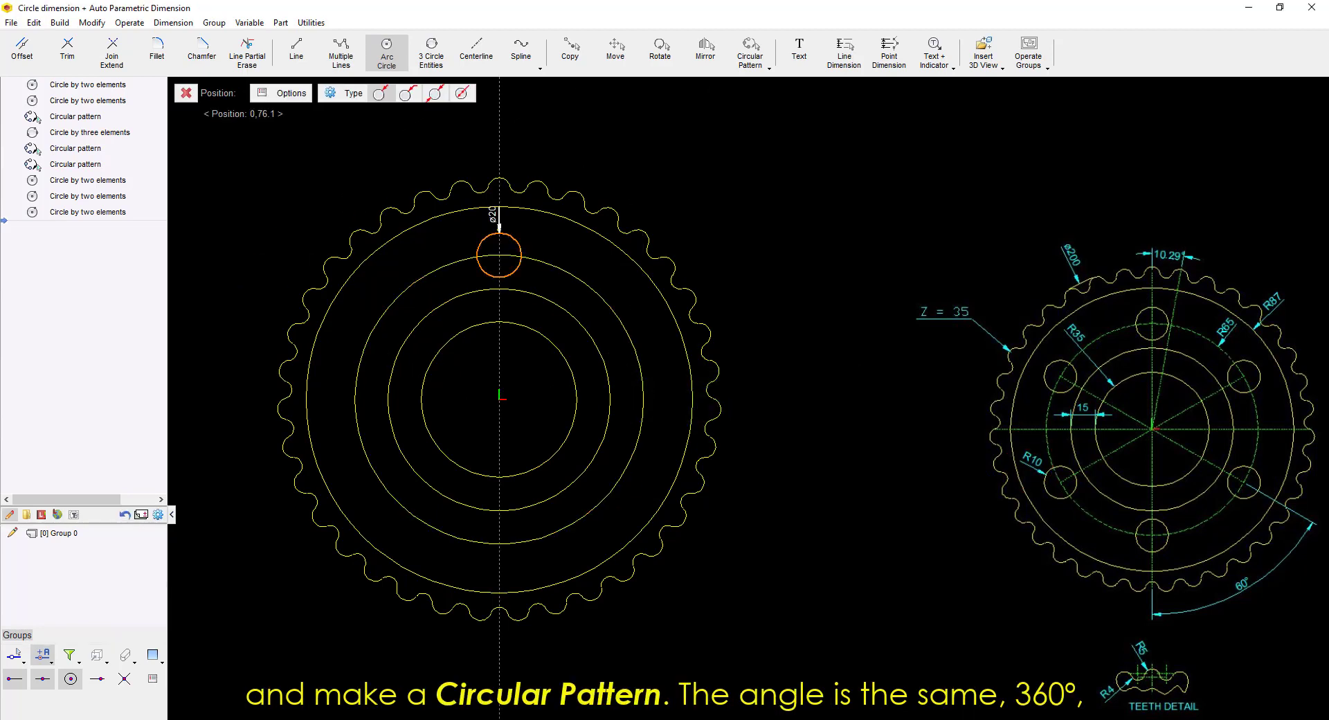
left_click(524, 231)
left_click(534, 233)
key("Delete")
Circular-pattern the radius 10 circle around the gear's centre with angle 360 and total 6
left_click(516, 234)
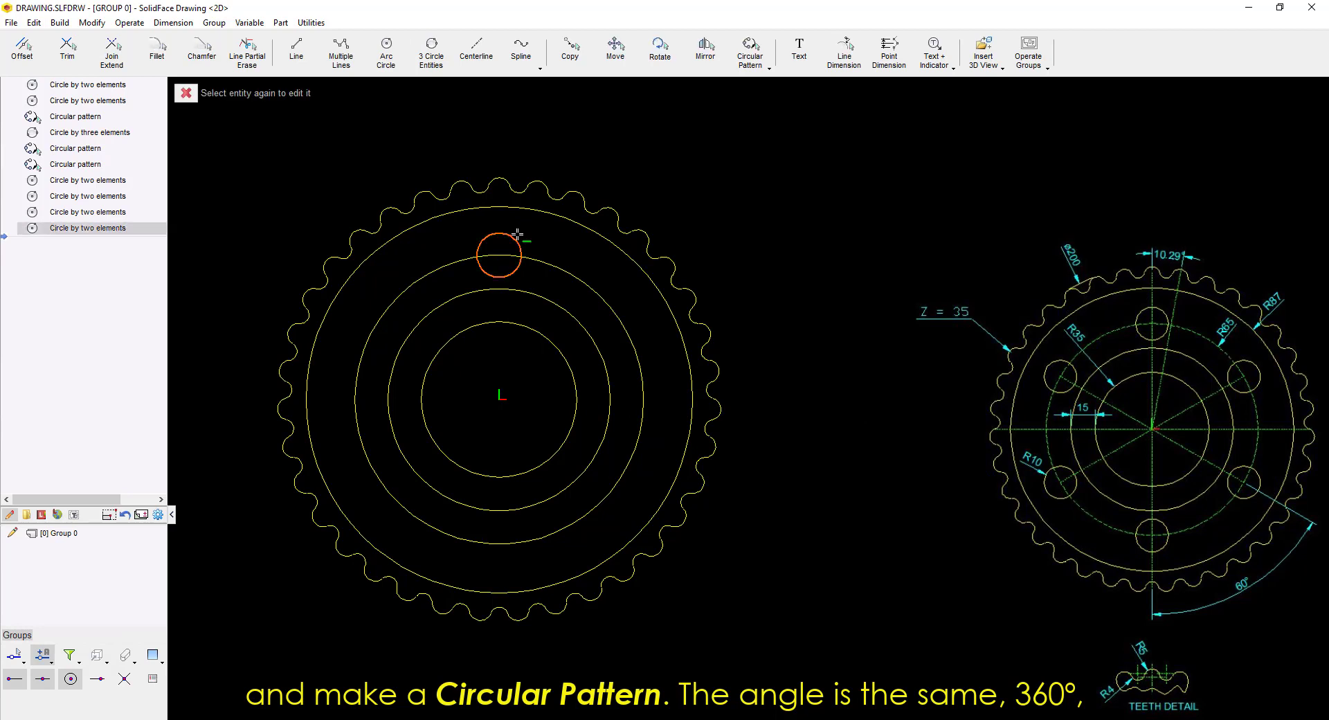
left_click(751, 50)
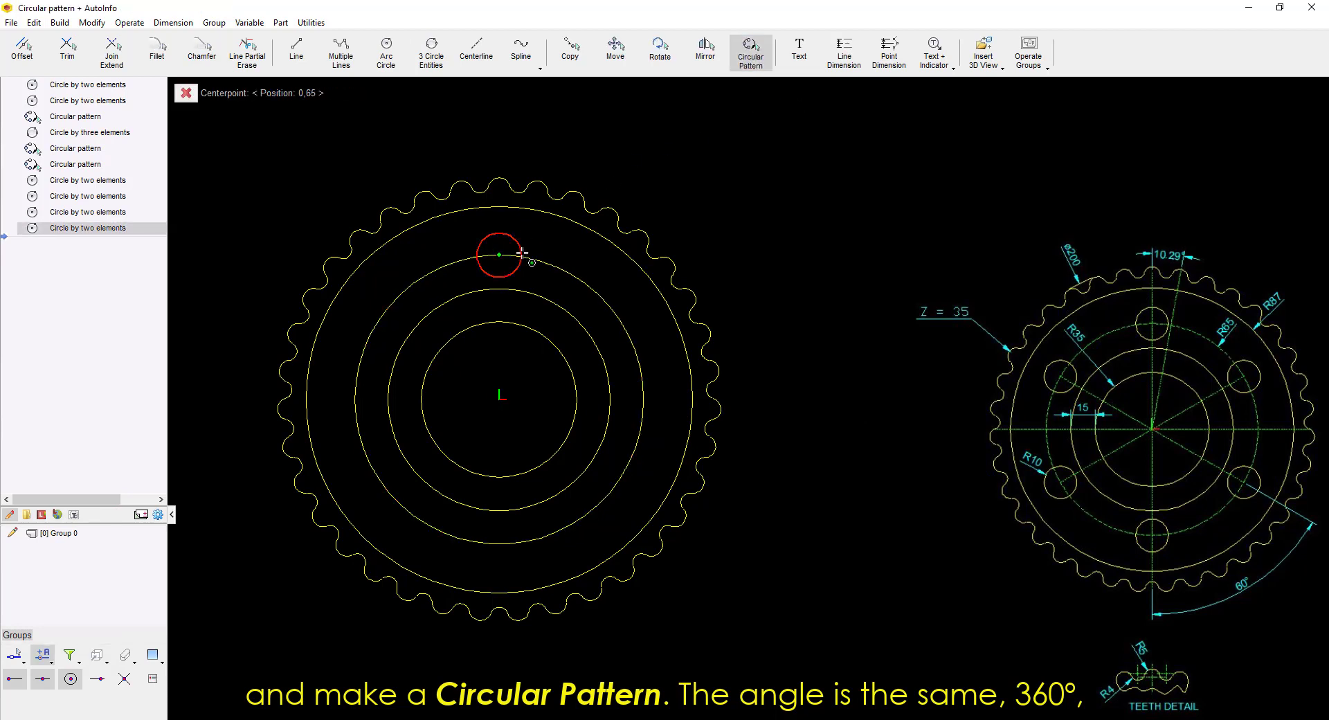
left_click(560, 274)
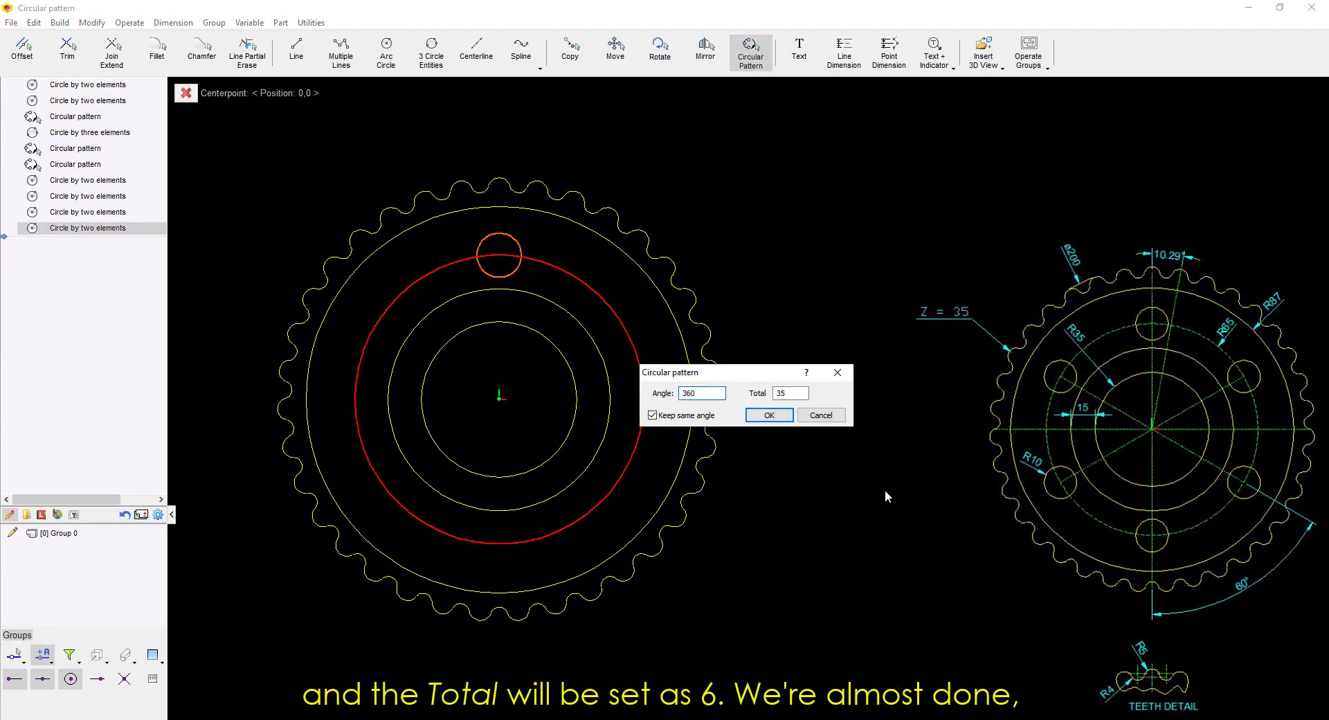
key("Tab")
type("6")
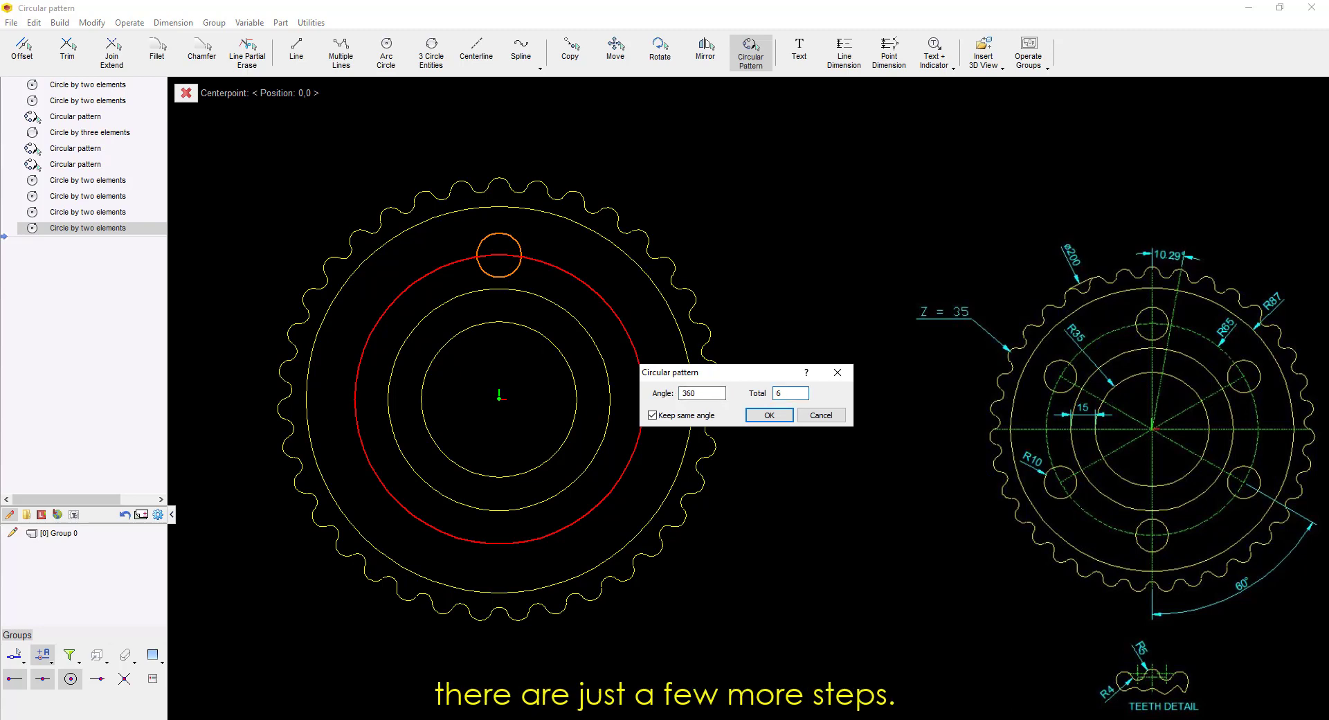
left_click(761, 416)
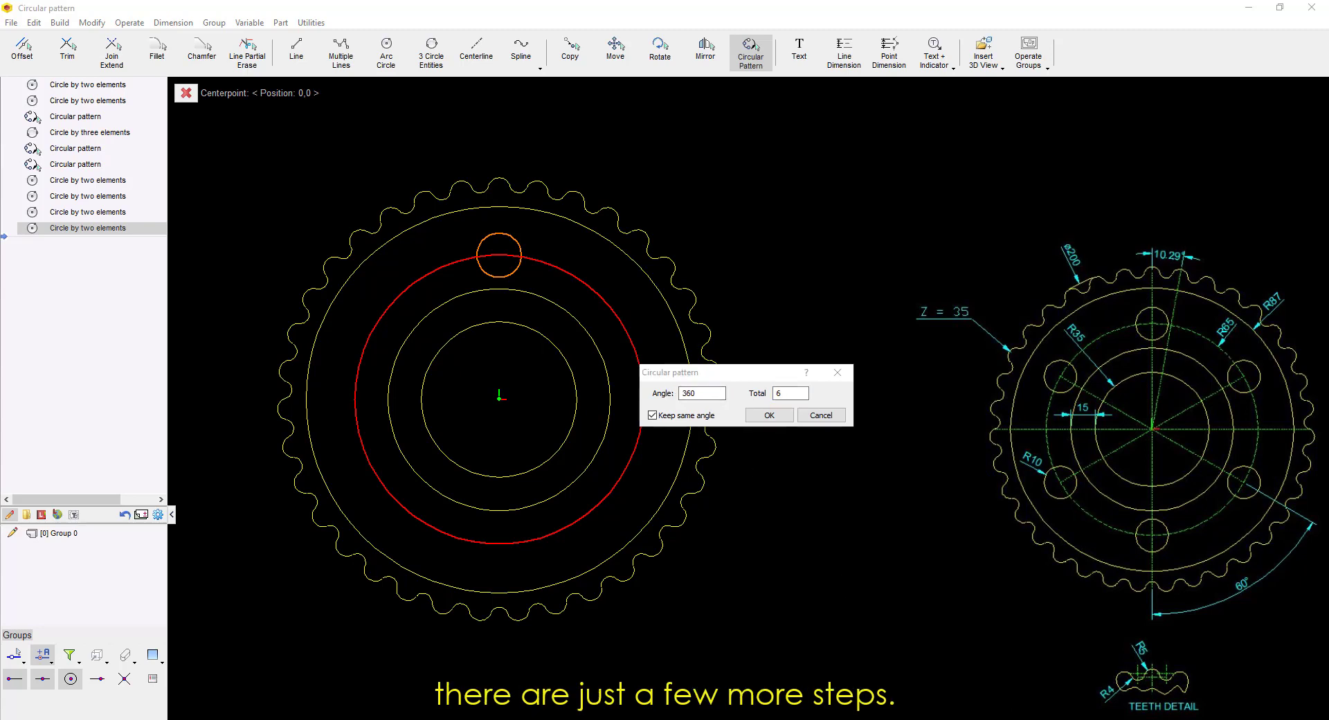
left_click(761, 415)
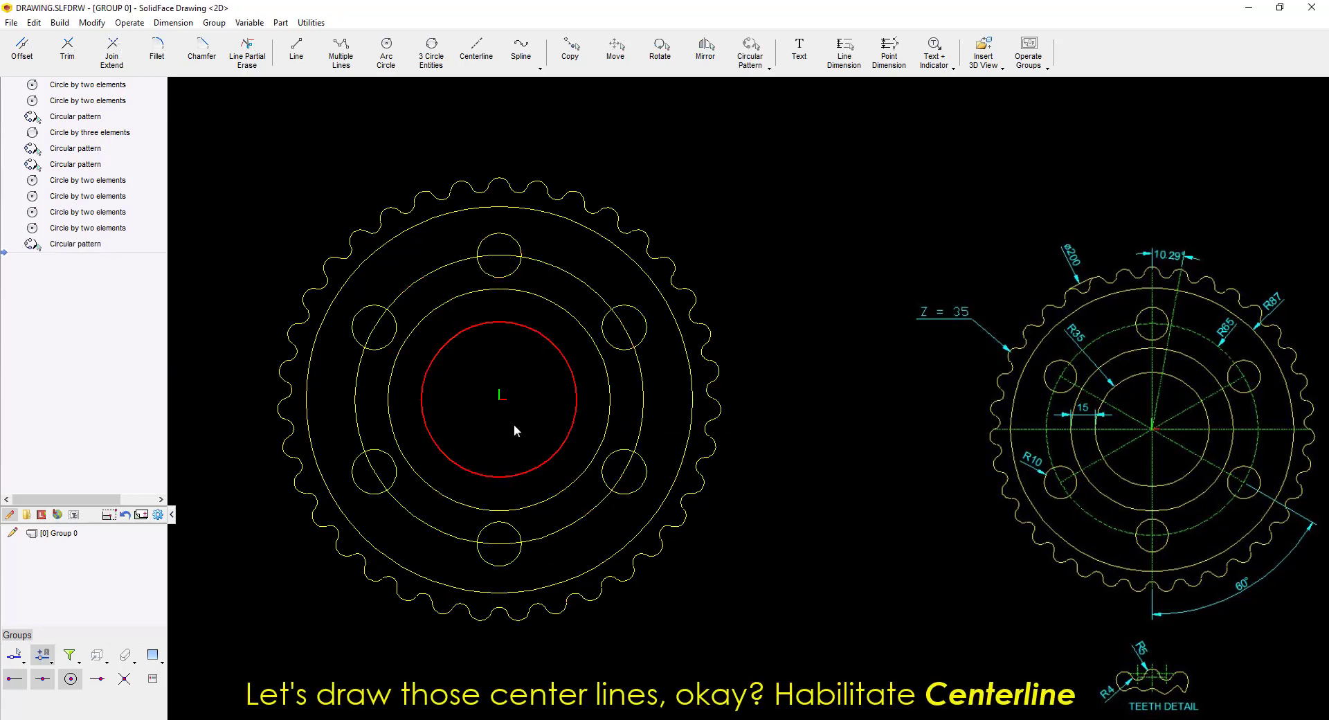
Add a double centerline at the gear's centre, extending horizontally and vertically out to the teeth
left_click(476, 51)
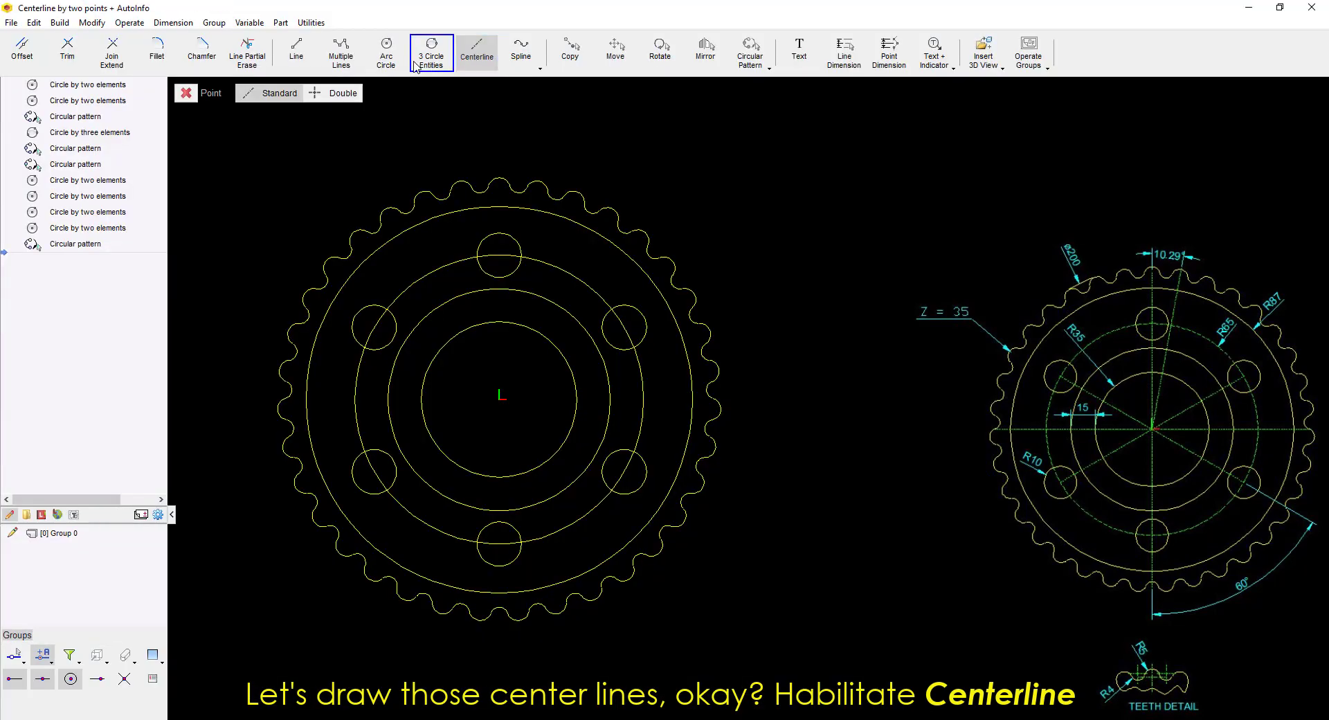
left_click(335, 92)
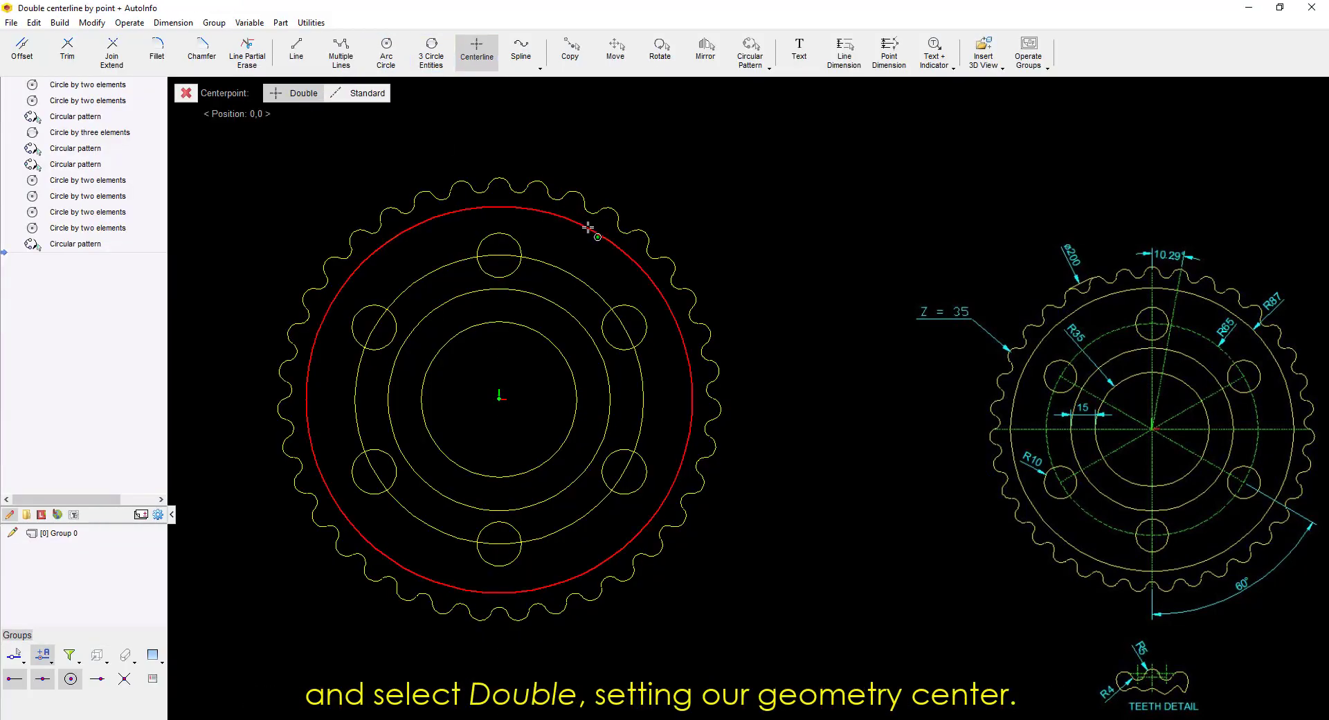
left_click(588, 228)
left_click(526, 201)
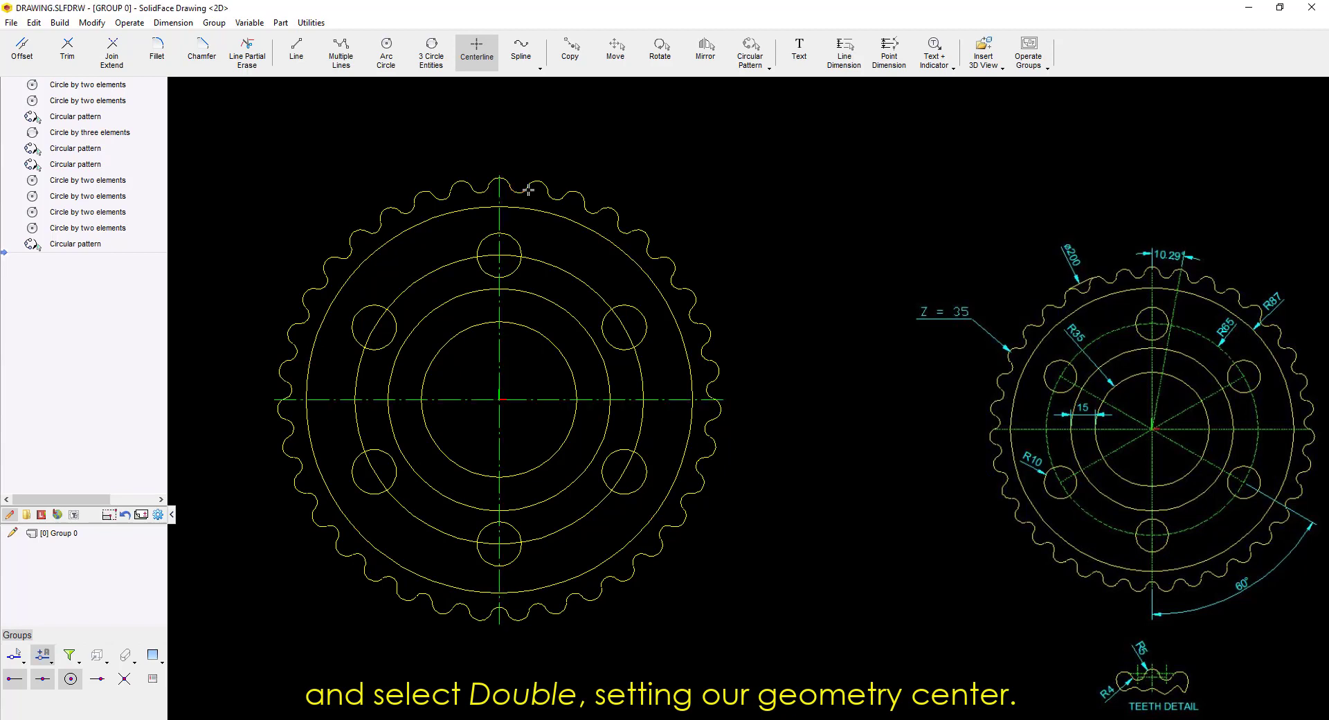
Draw a standard centerline from the first tooth right of the vertical axis to the gear's centre
left_click(476, 51)
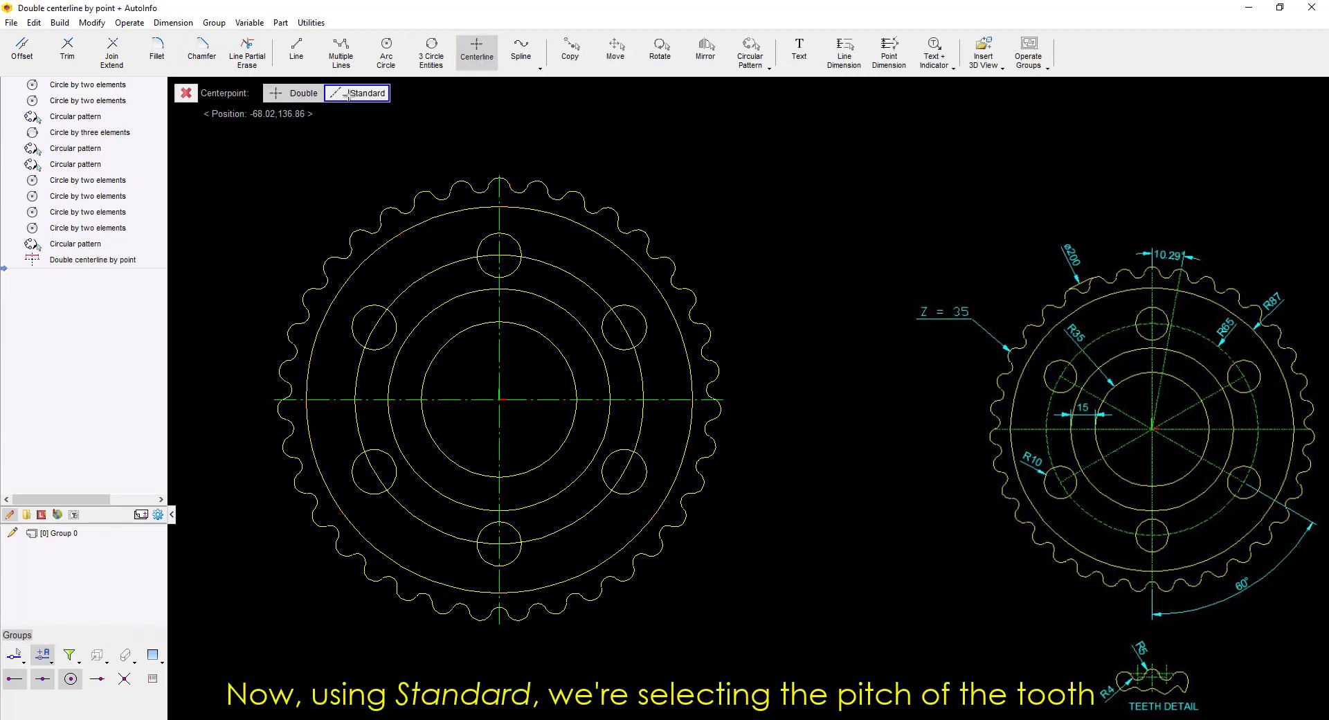
left_click(287, 93)
left_click(538, 180)
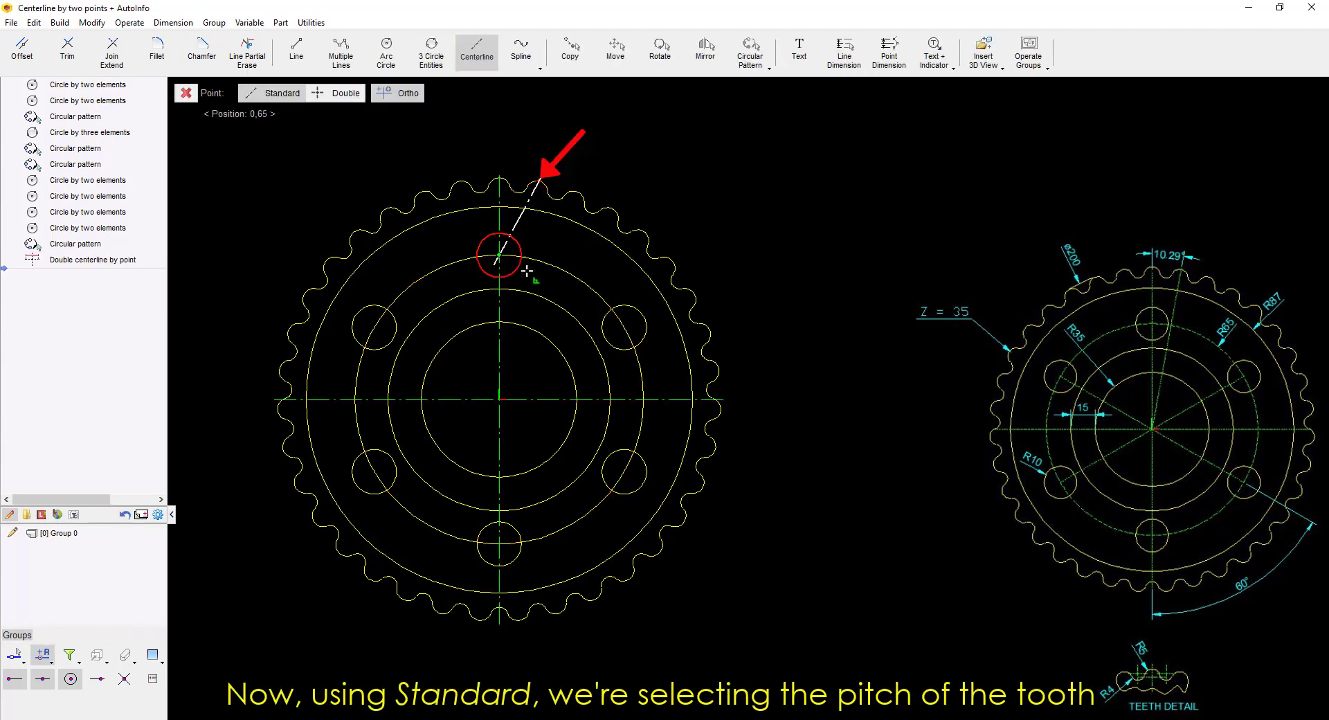
left_click(499, 400)
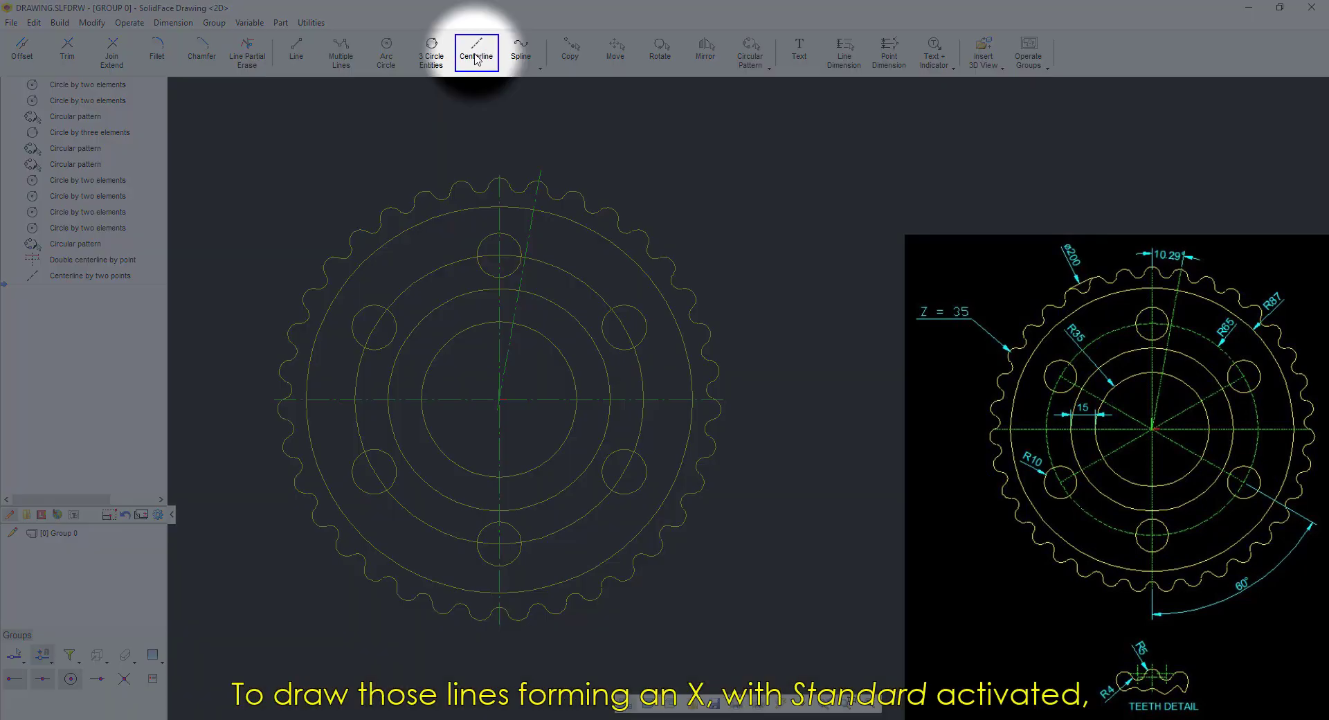
Draw two crossing standard centerlines between the centres of diagonally opposite holes, and change the radius 65 circle to centerline style
left_click(475, 58)
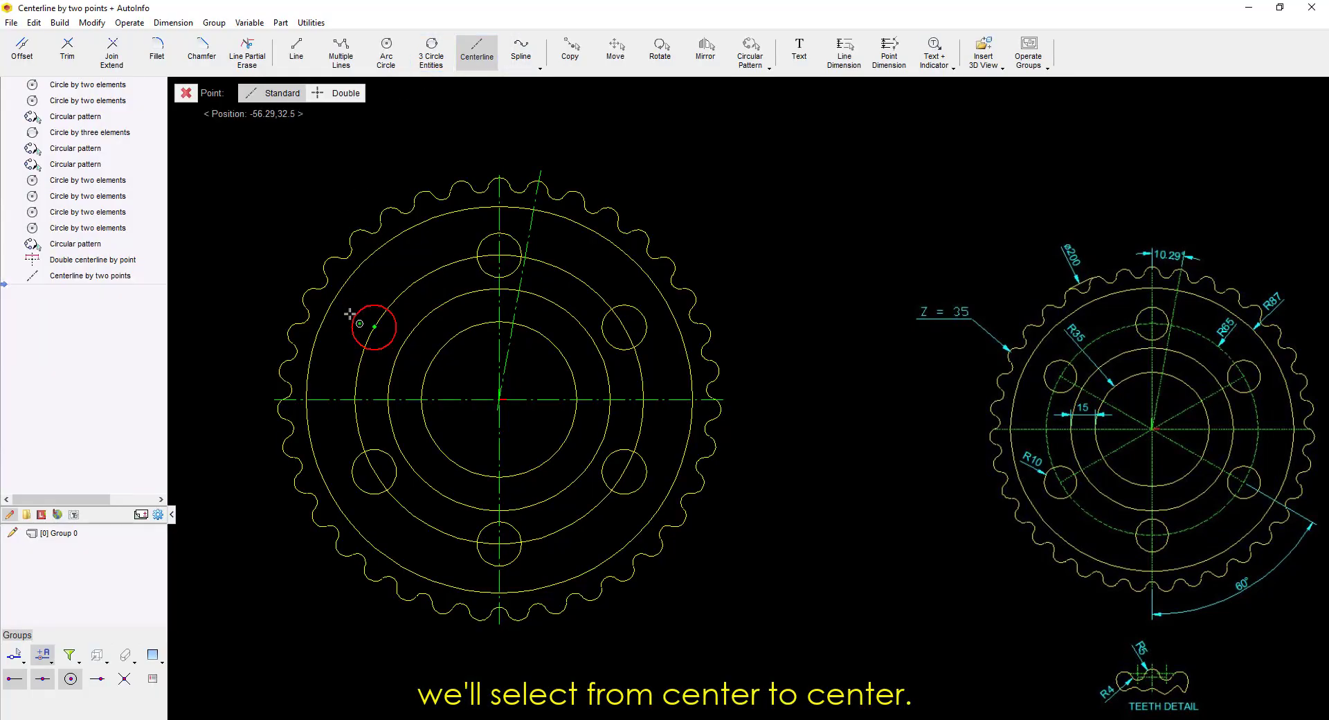
left_click(380, 326)
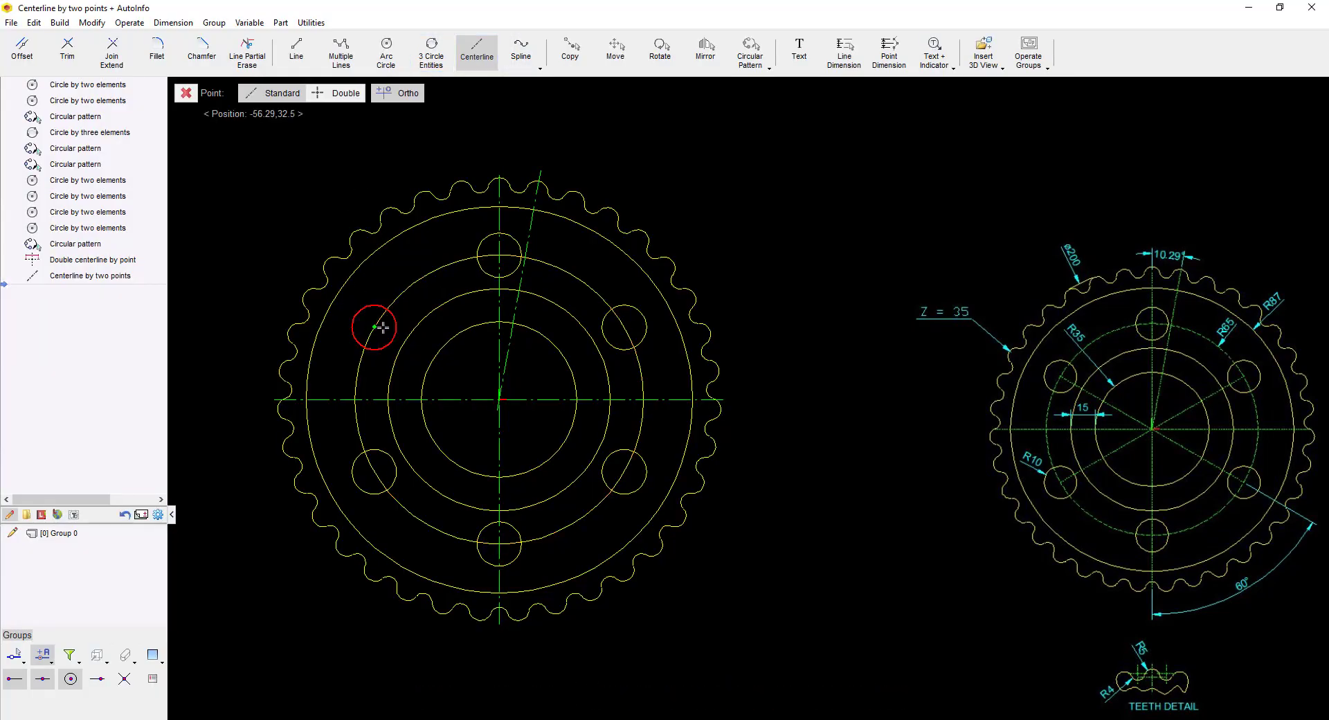
left_click(621, 469)
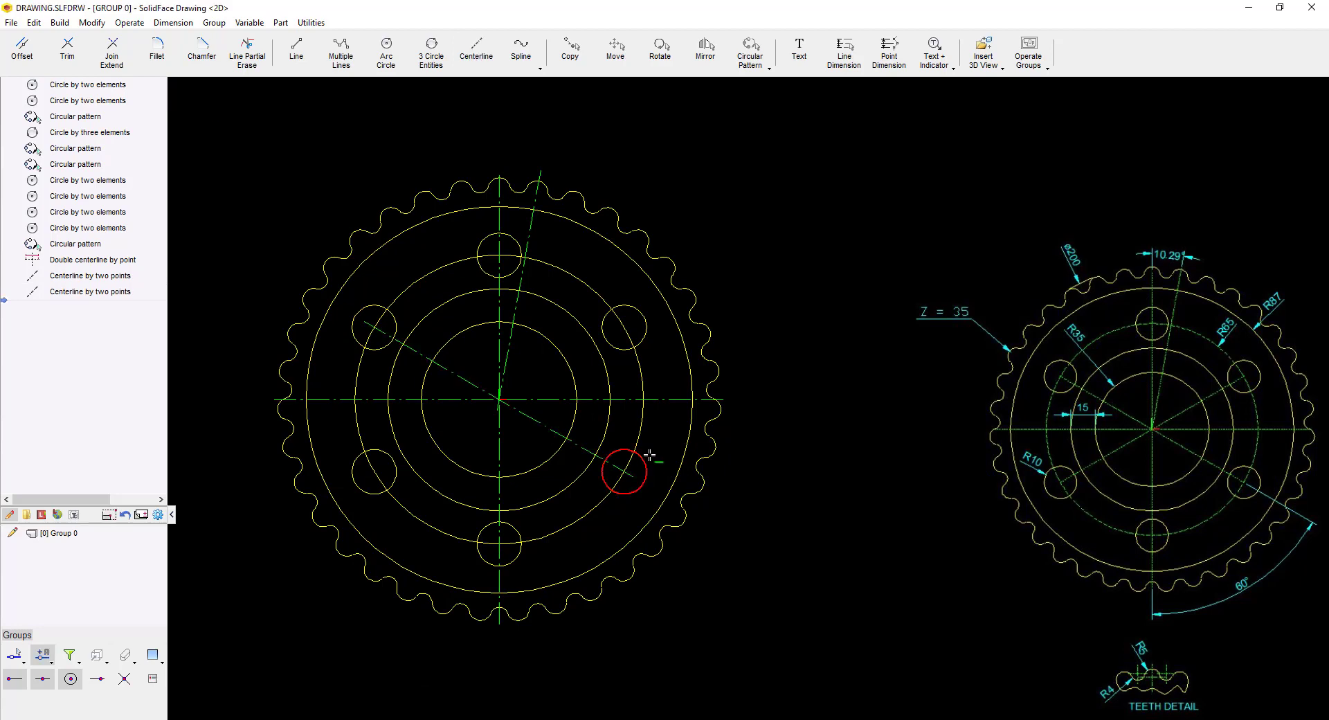
left_click(487, 61)
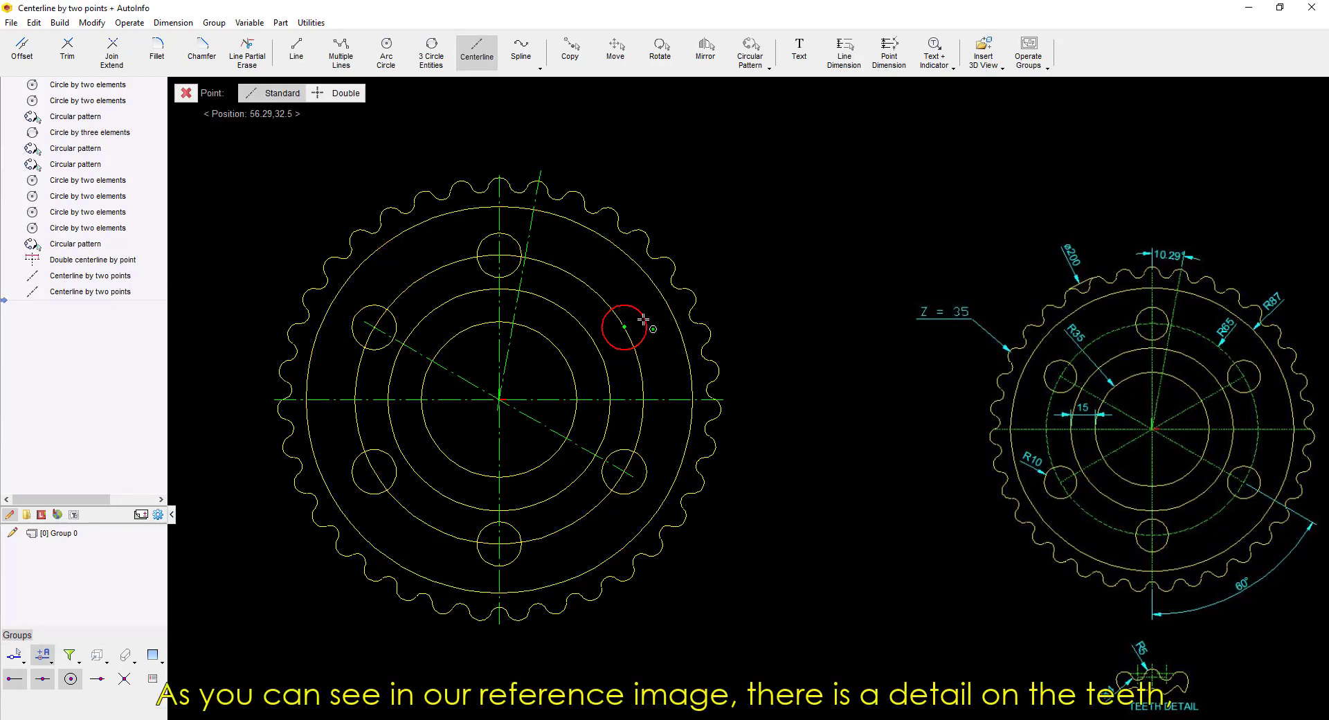
left_click(628, 324)
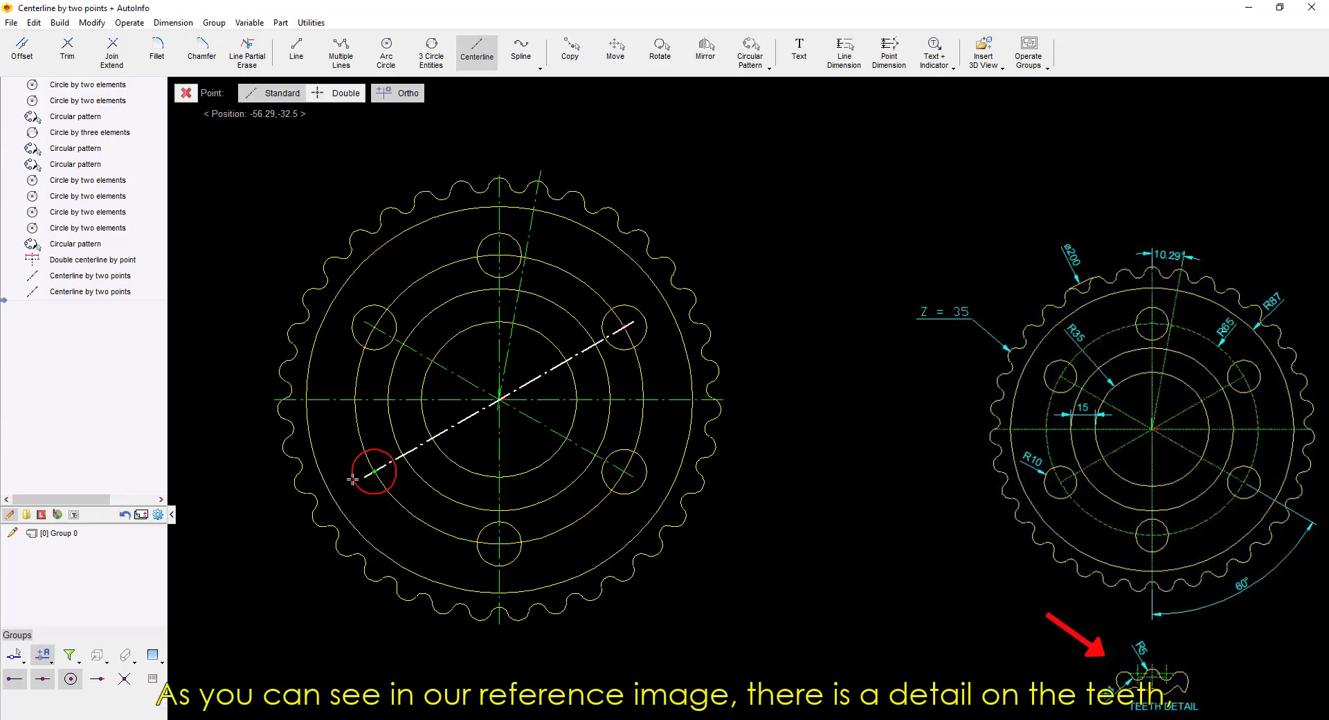
left_click(368, 458)
left_click(357, 414)
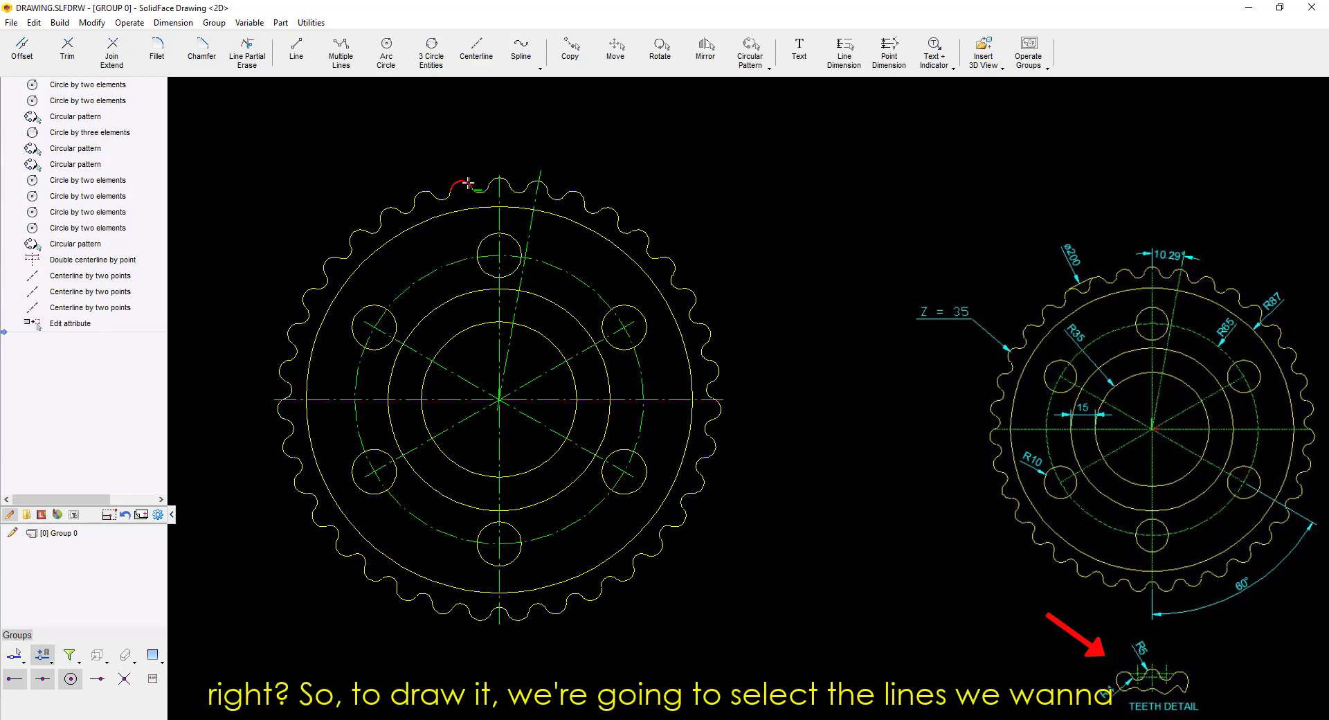
Copy the three top teeth and their connecting arcs about 244 straight down below the gear, using the gear's centre as reference point
left_click(468, 183)
left_click(508, 180)
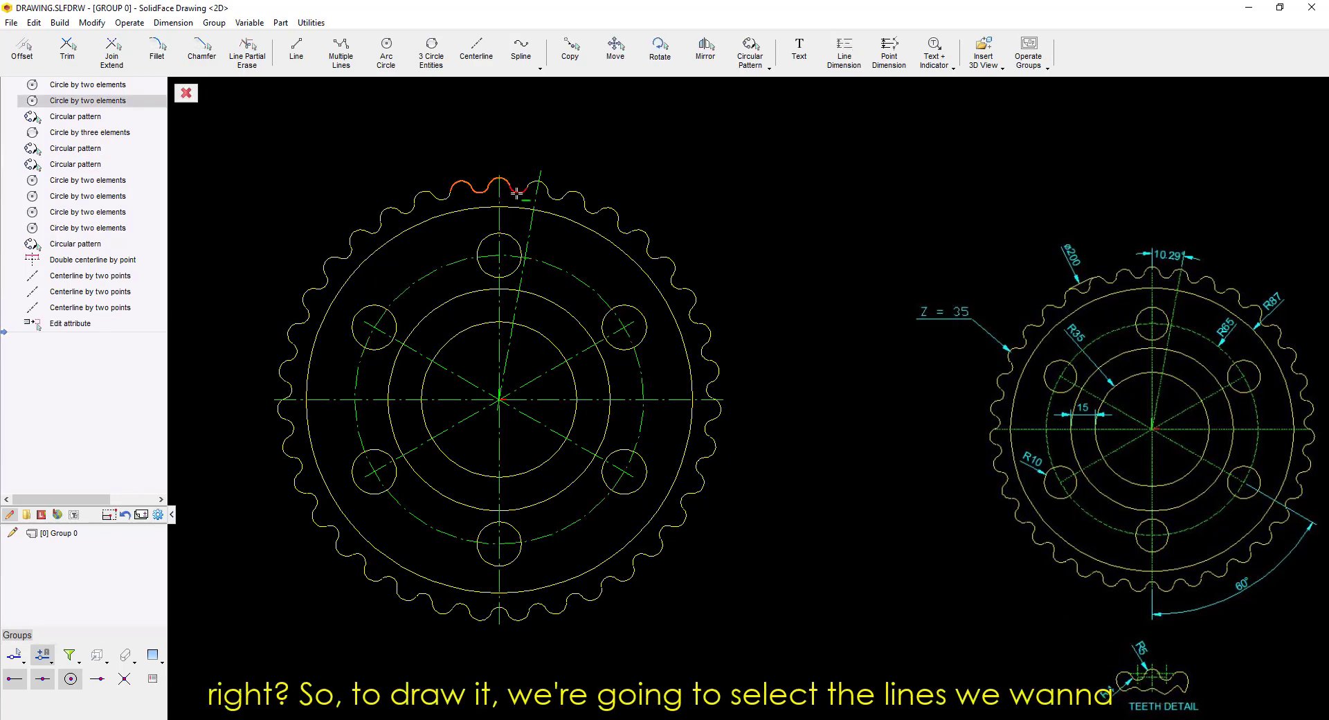
left_click(525, 186)
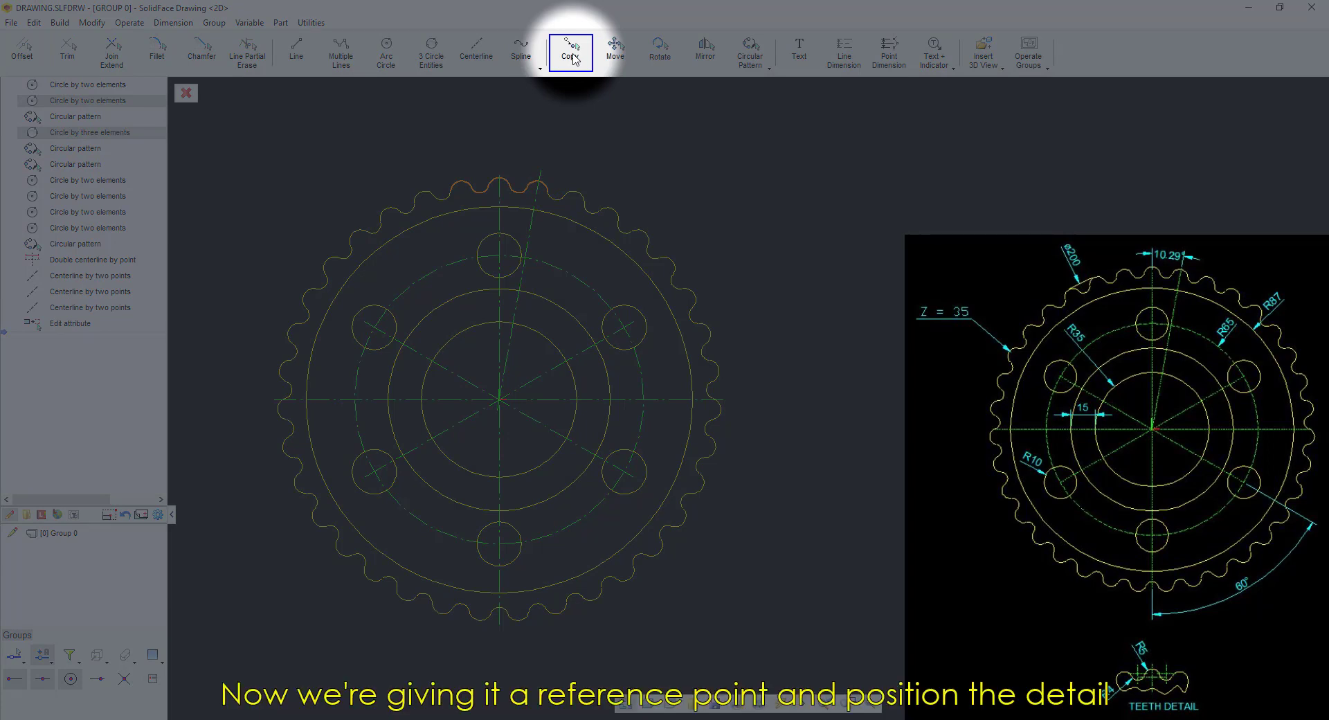
left_click(570, 55)
left_click(499, 399)
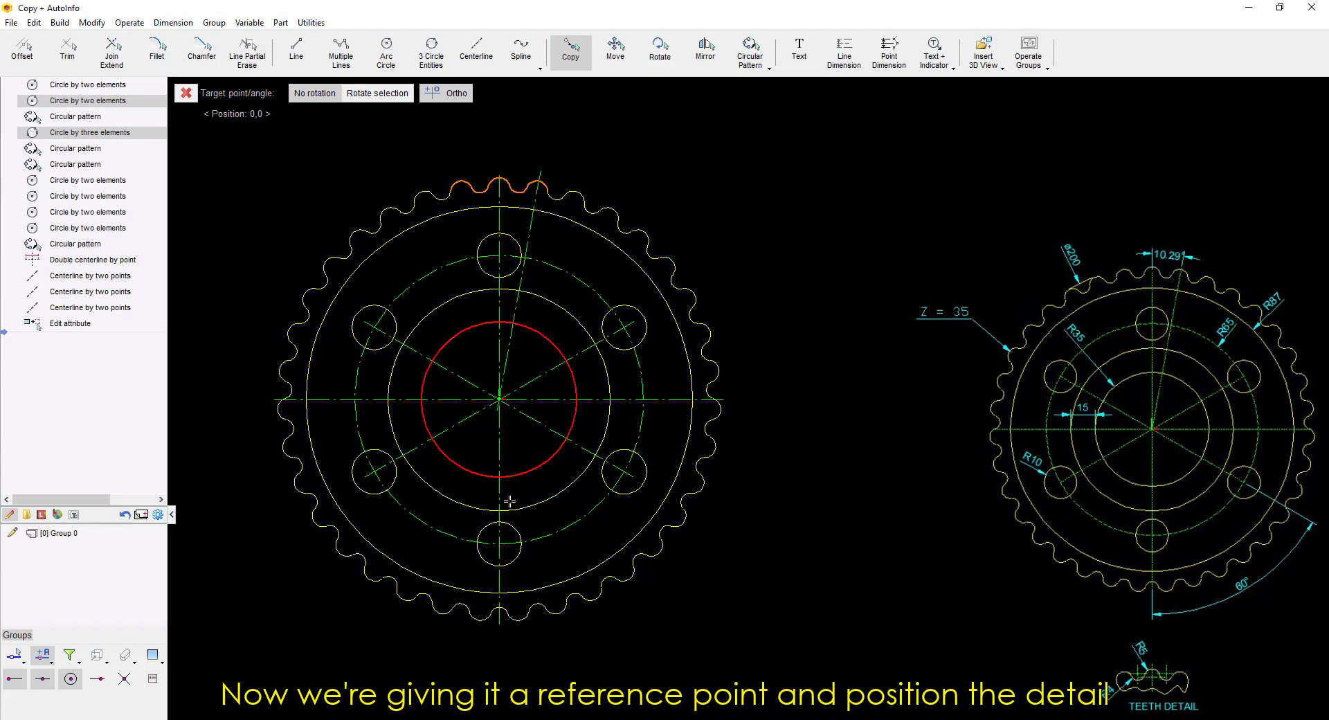
scroll(500, 539, "down", 4)
scroll(504, 616, "up", 2)
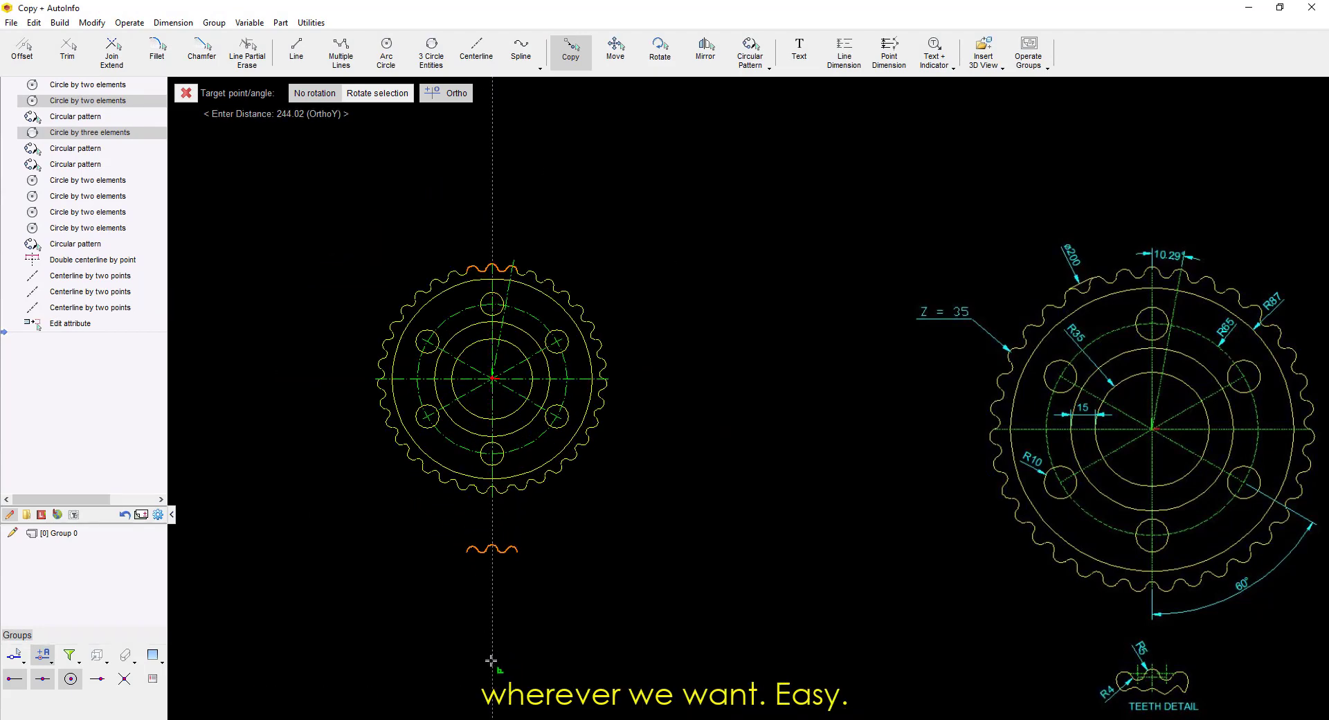
left_click(492, 665)
Close the copied teeth outline from below with a freehand wavy spline running between its two open ends
scroll(460, 538, "down", 2)
scroll(504, 536, "up", 2)
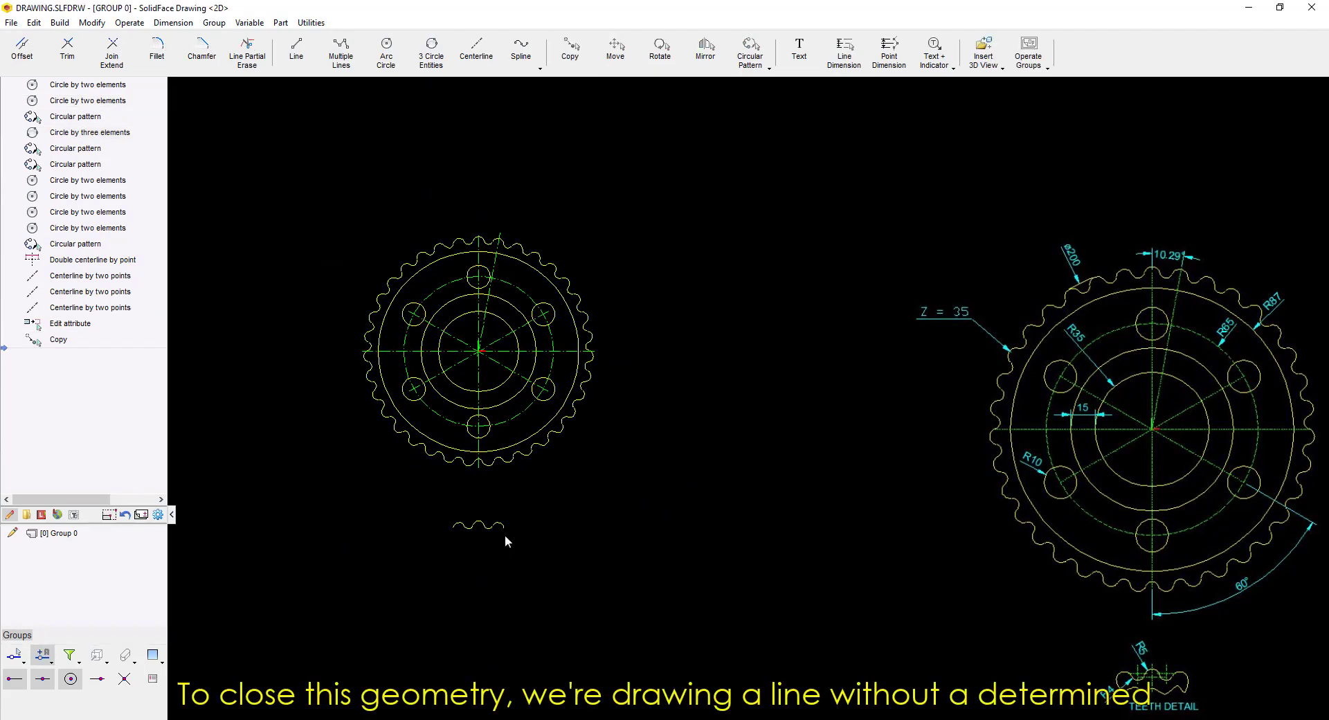
scroll(504, 534, "up", 2)
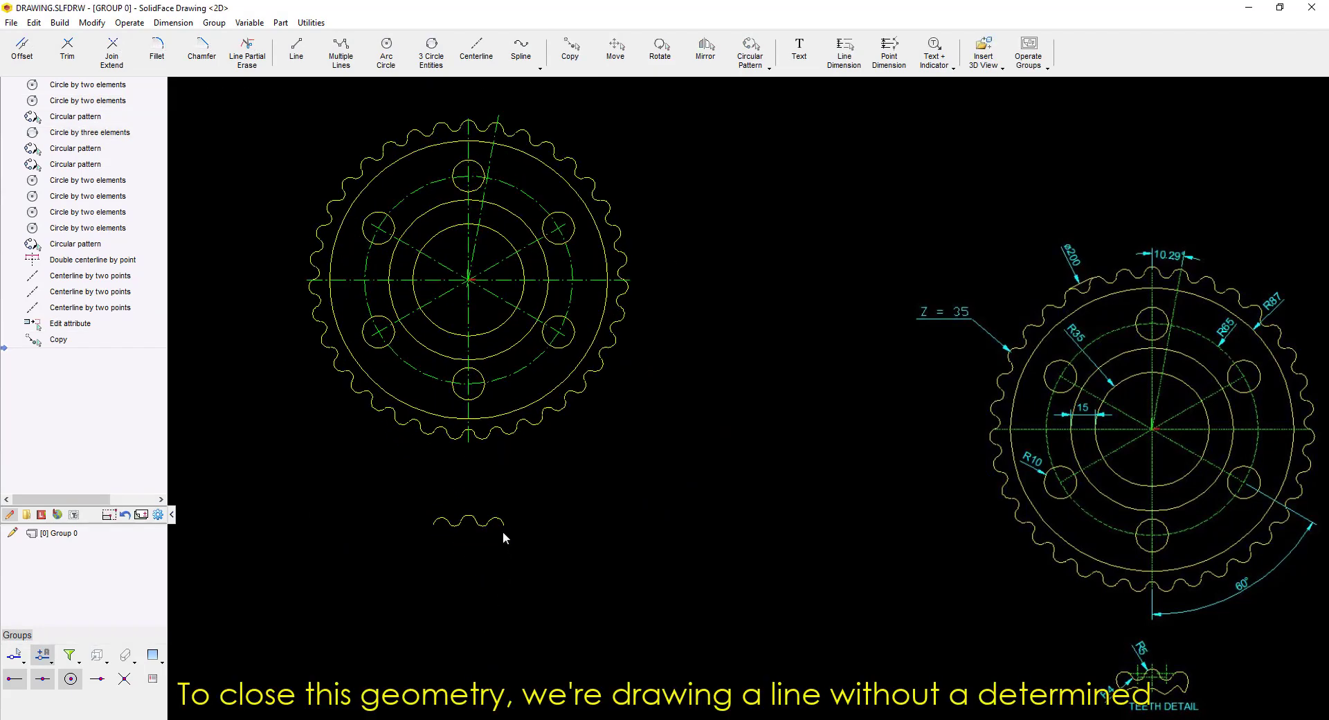
left_click(520, 66)
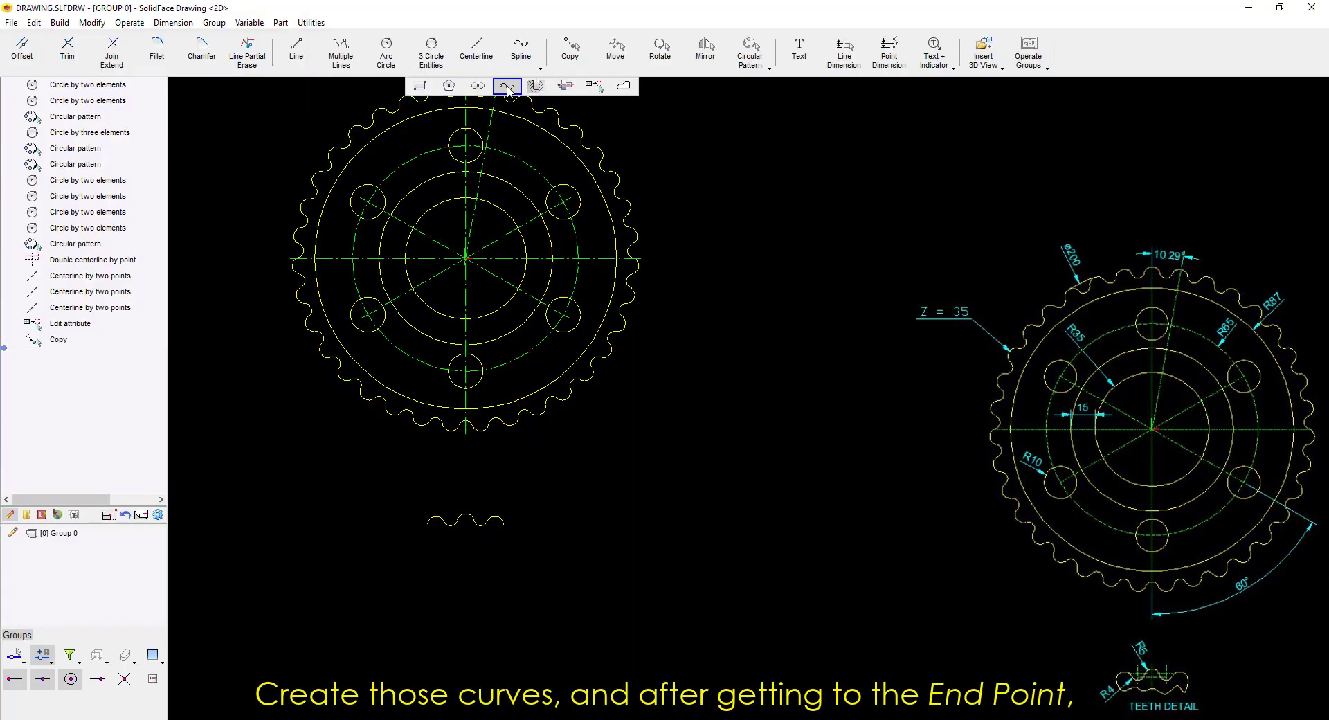
left_click(507, 86)
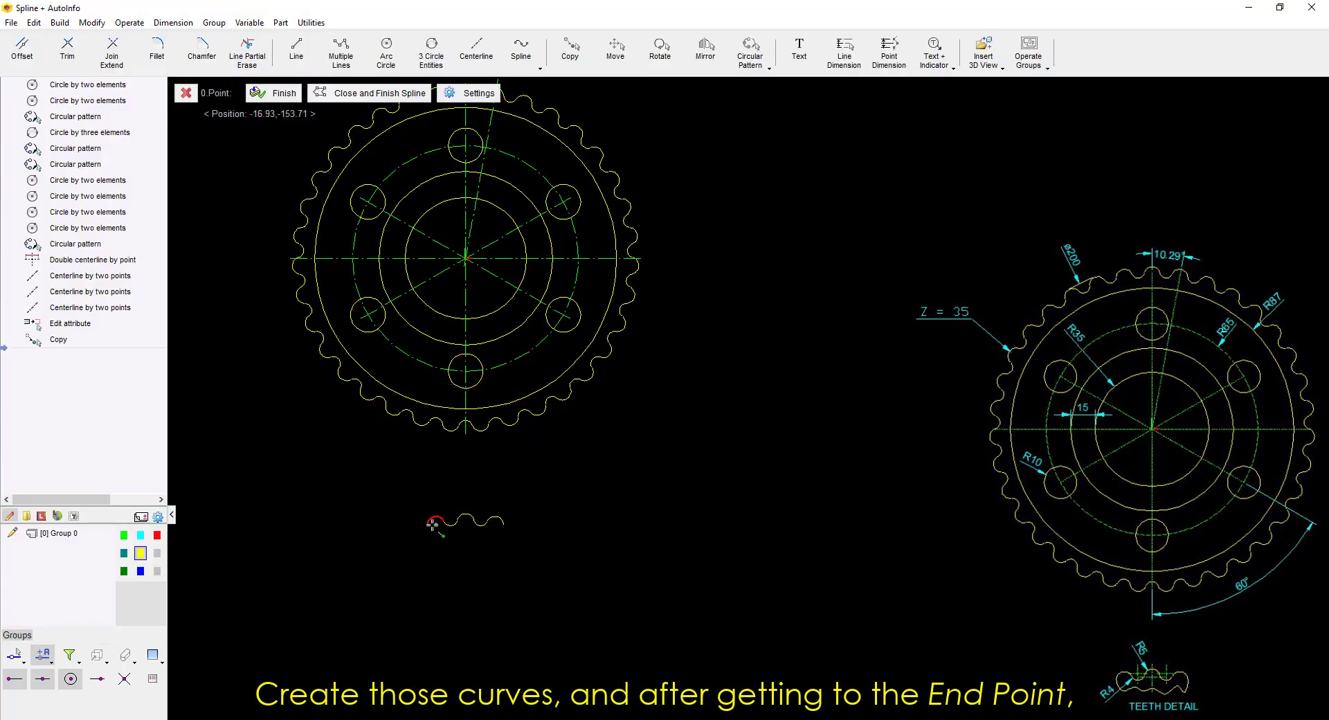
scroll(429, 532, "up", 3)
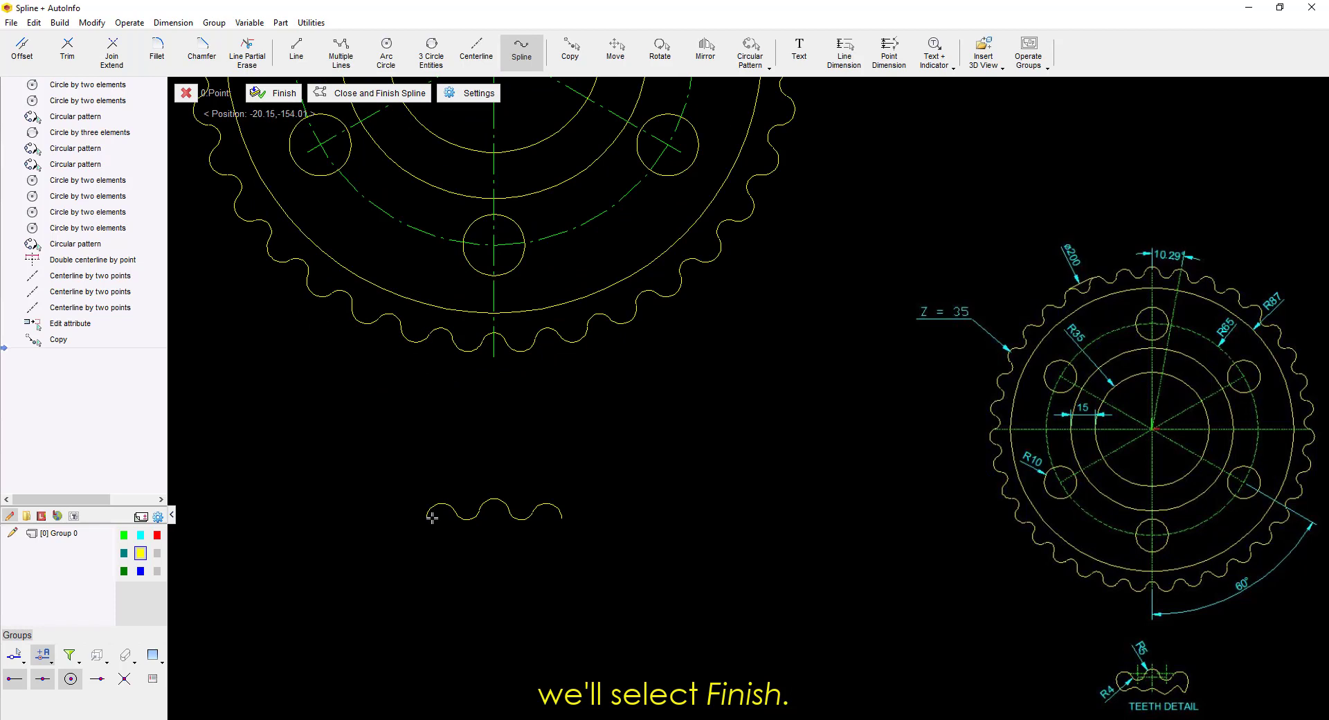
left_click(429, 516)
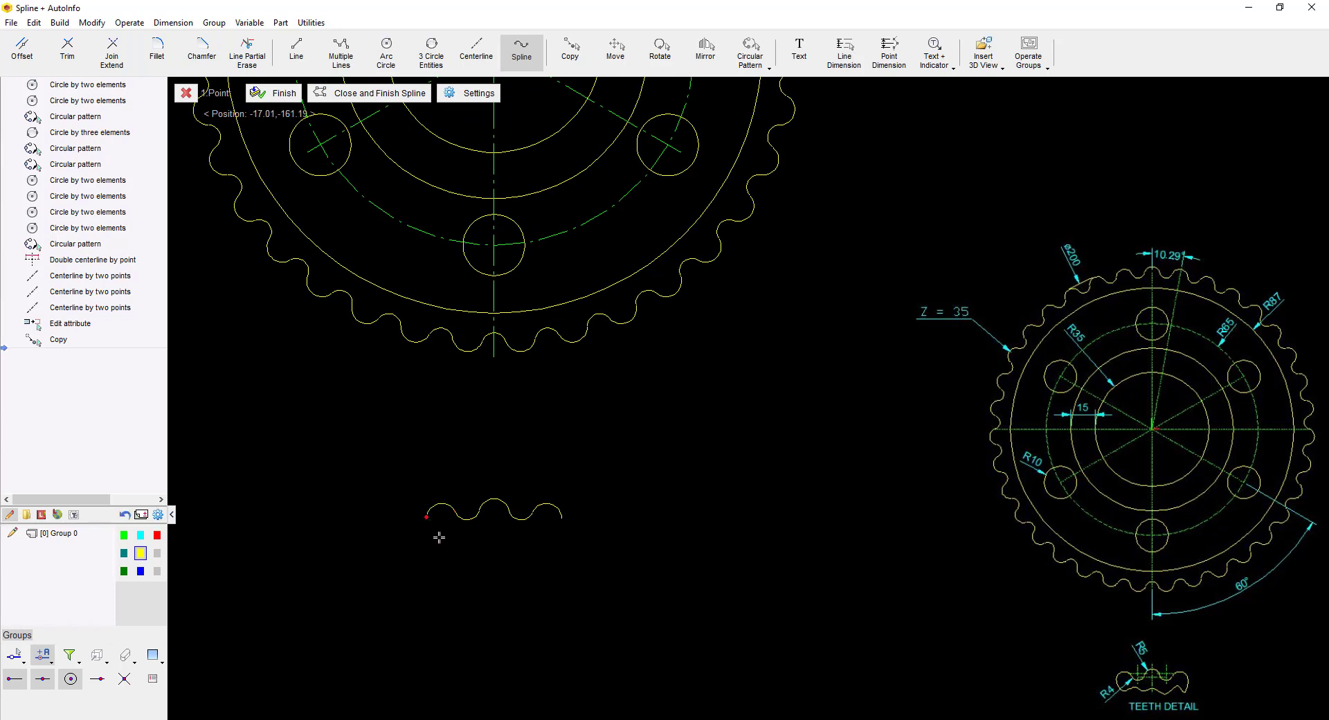
left_click(463, 532)
left_click(478, 539)
left_click(494, 533)
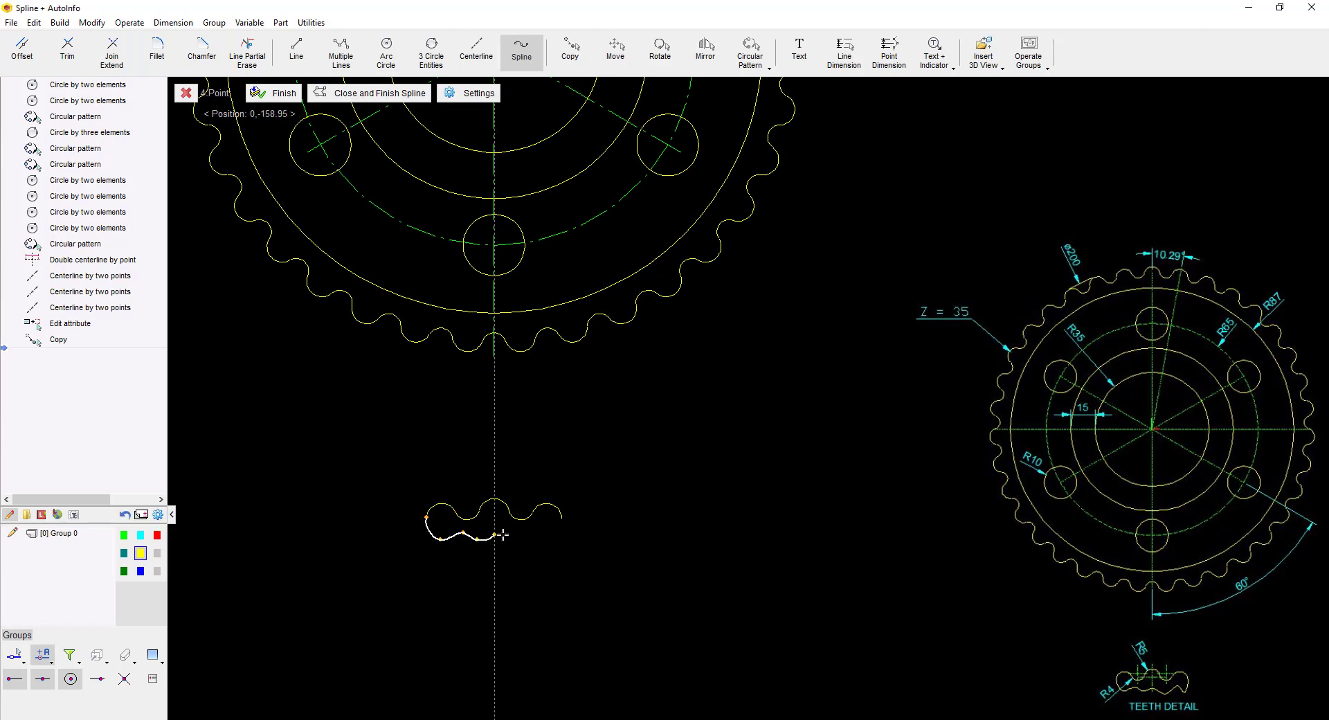
left_click(520, 544)
left_click(561, 516)
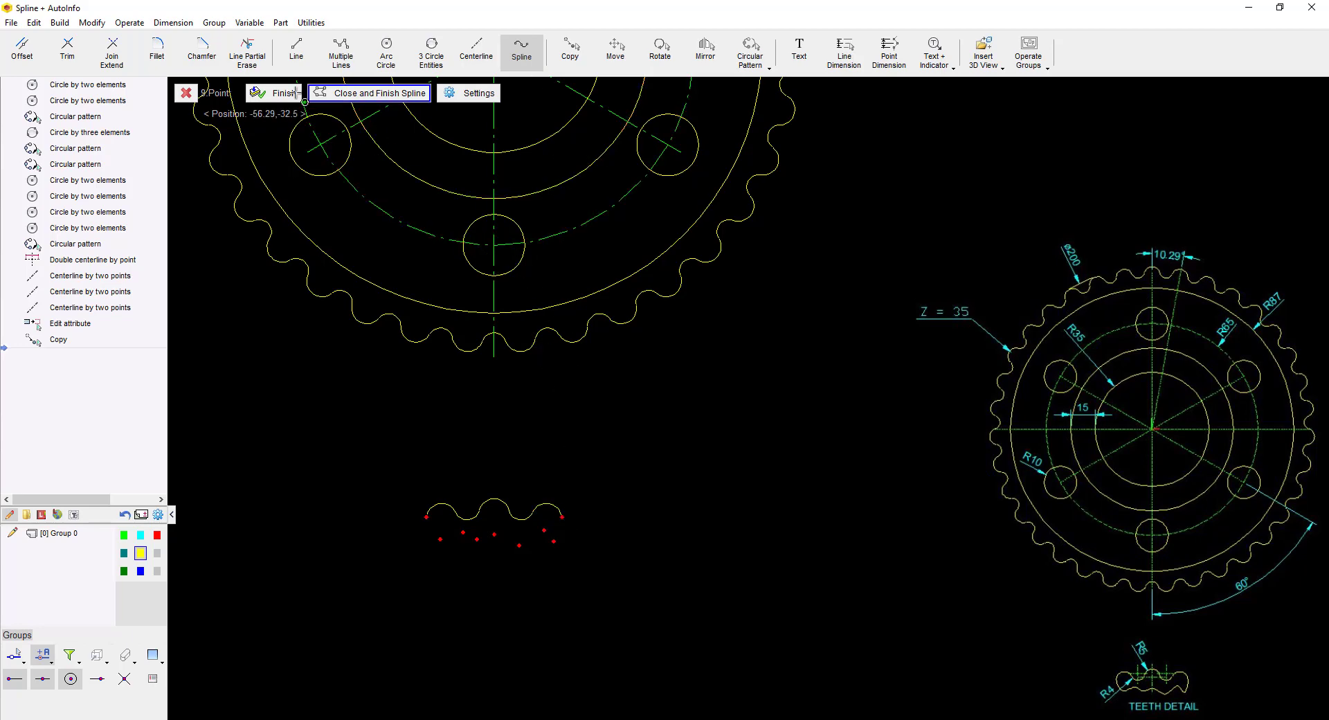
left_click(275, 94)
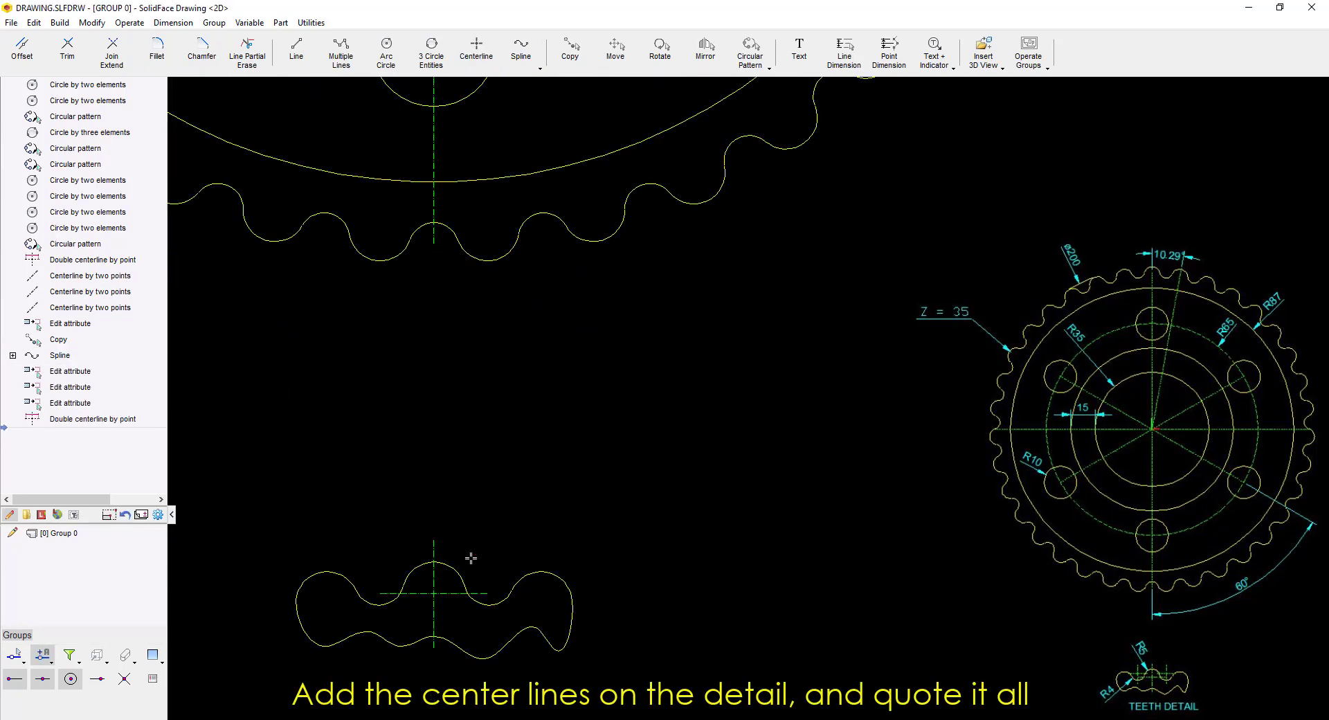
Add double centerlines at the root arcs on both sides of the teeth detail's middle tooth
key("Return")
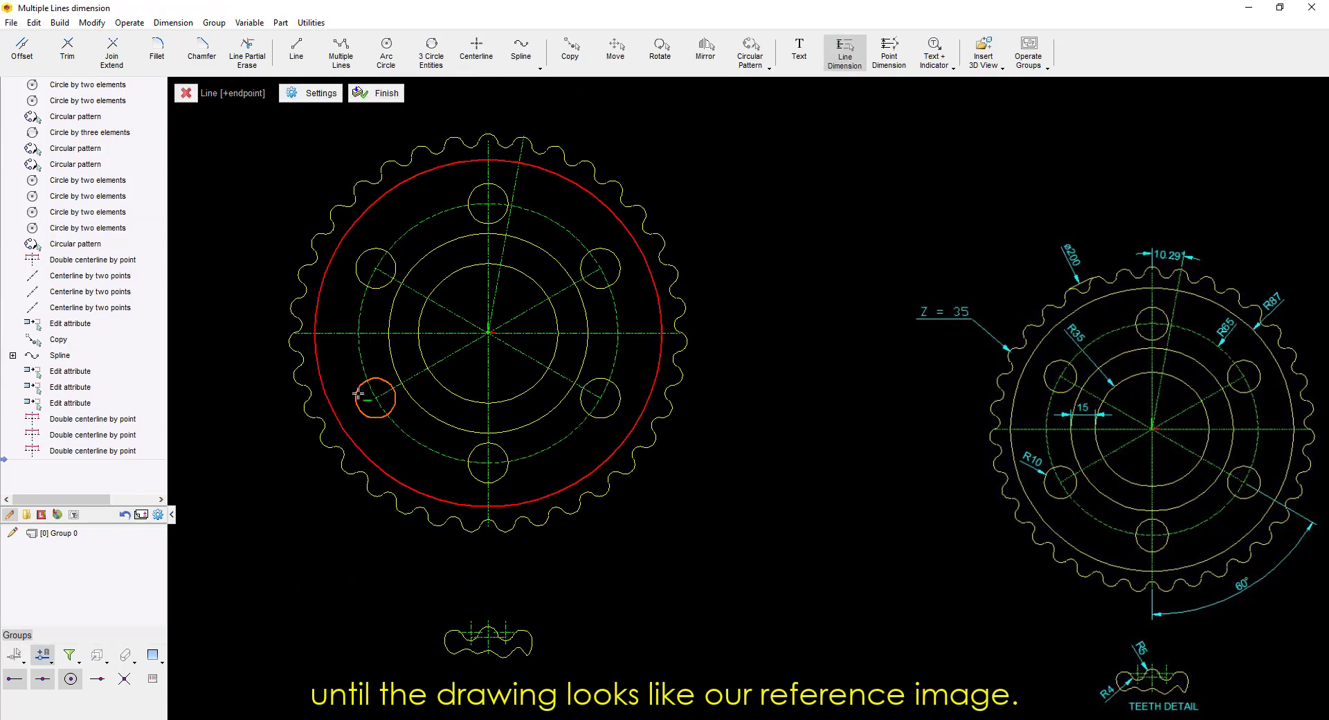
Add radius dimensions to the lower-left hole, the innermost circle, the holes' centerline circle and the large circle just inside the teeth
left_click(359, 395)
left_click(387, 235)
left_click(574, 215)
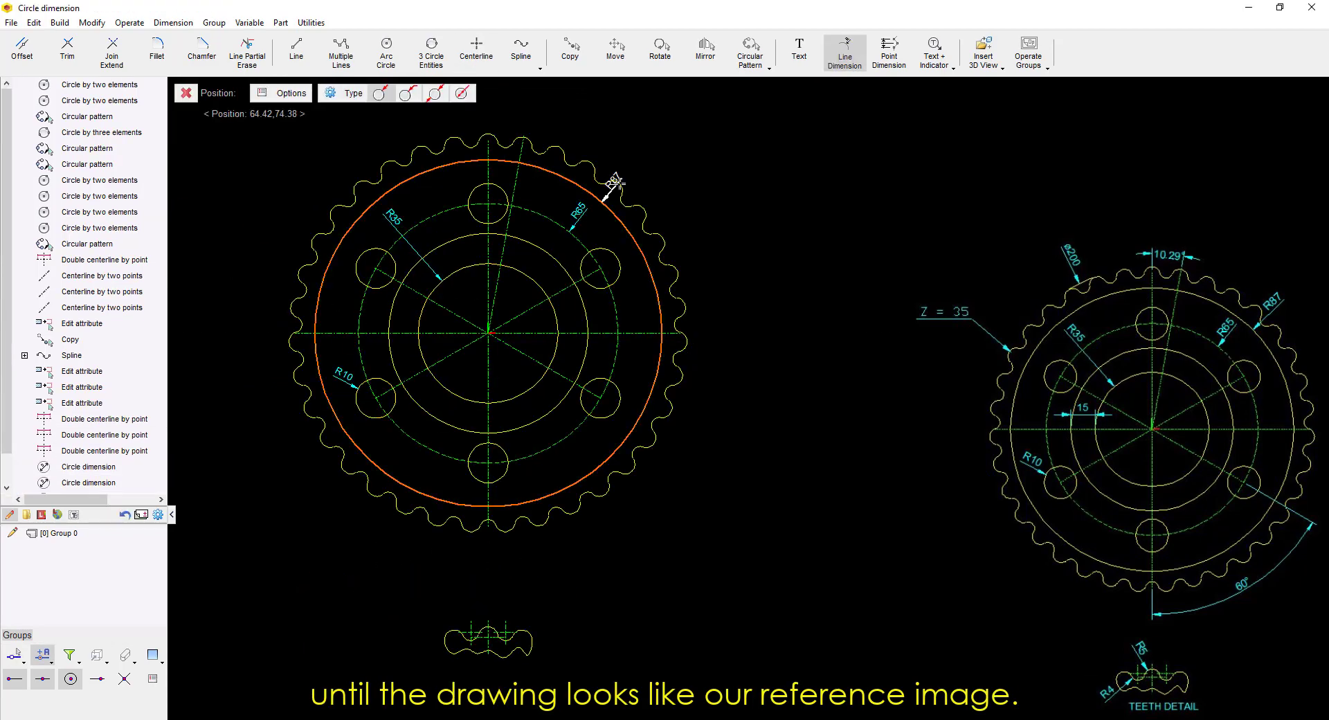